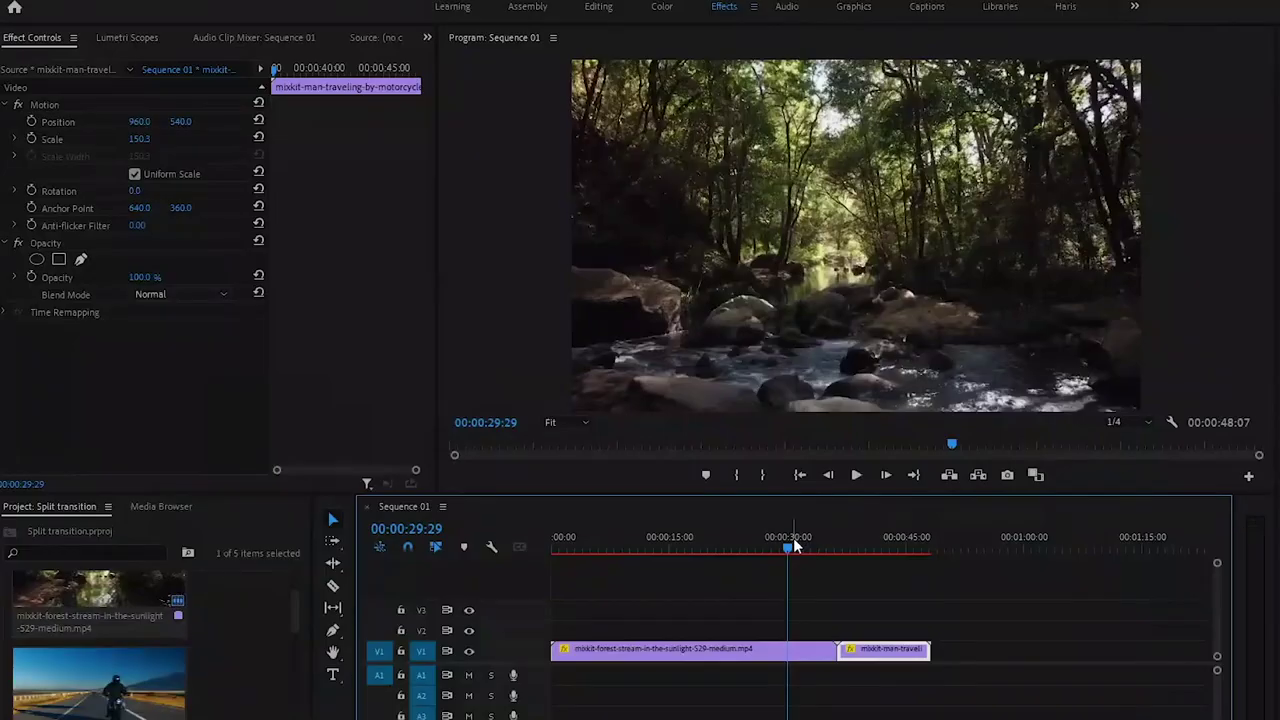
Scrub to the motorcycle cut and Alt-drag a copy of the short forest-stream piece onto V2.
left_click(790, 552)
left_click_drag(790, 555, 808, 553)
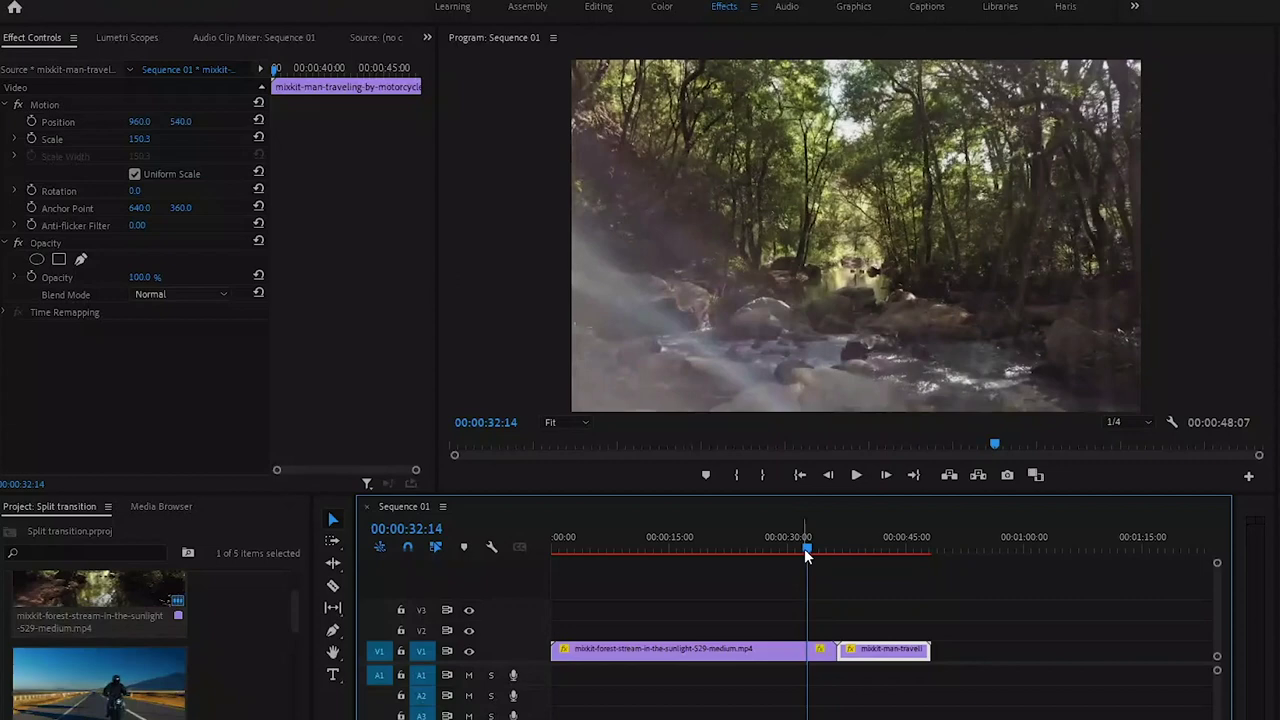
left_click_drag(807, 552, 835, 552)
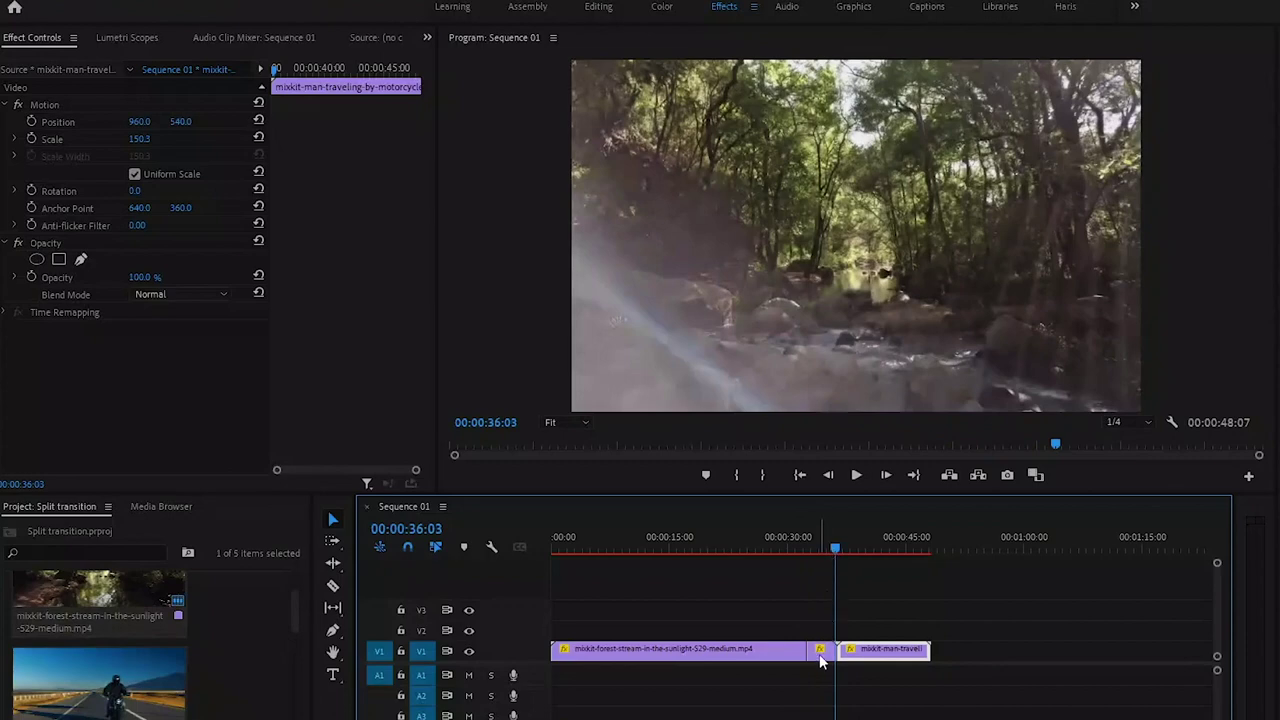
left_click_drag(820, 660, 822, 640)
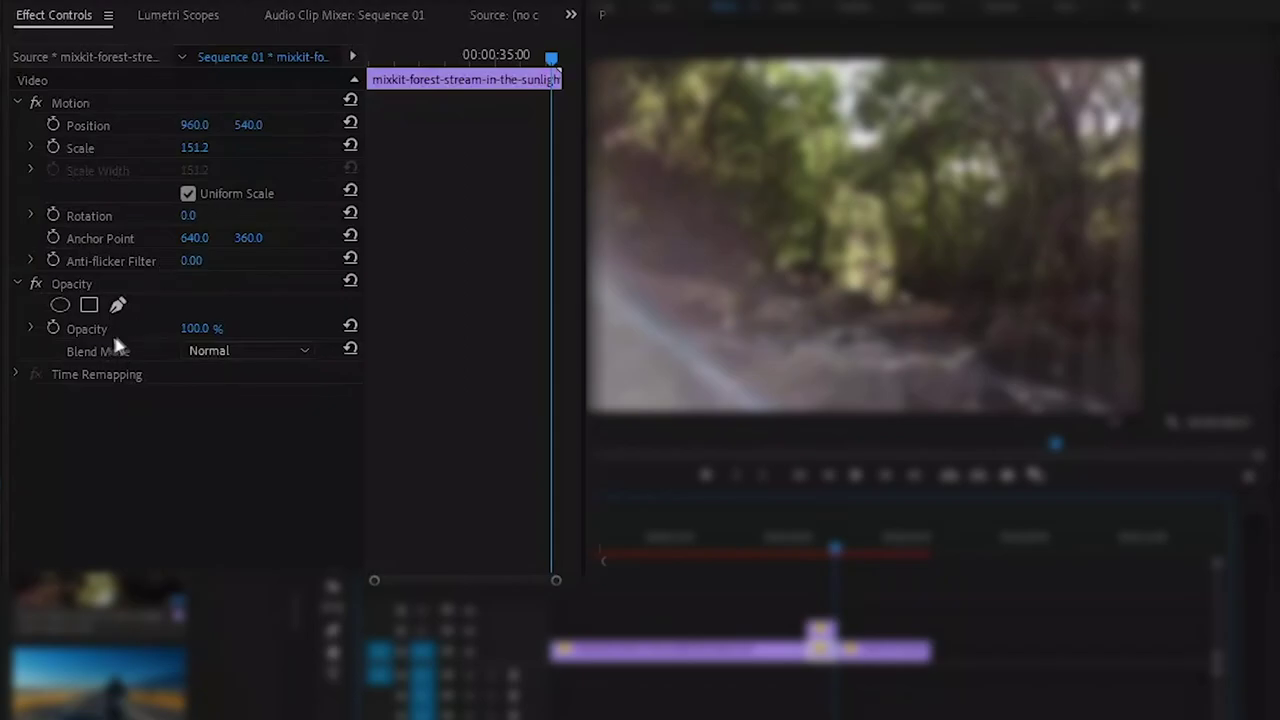
Draw a closed Pen opacity mask through the top-left, top-right and bottom-left frame corners.
left_click(103, 331)
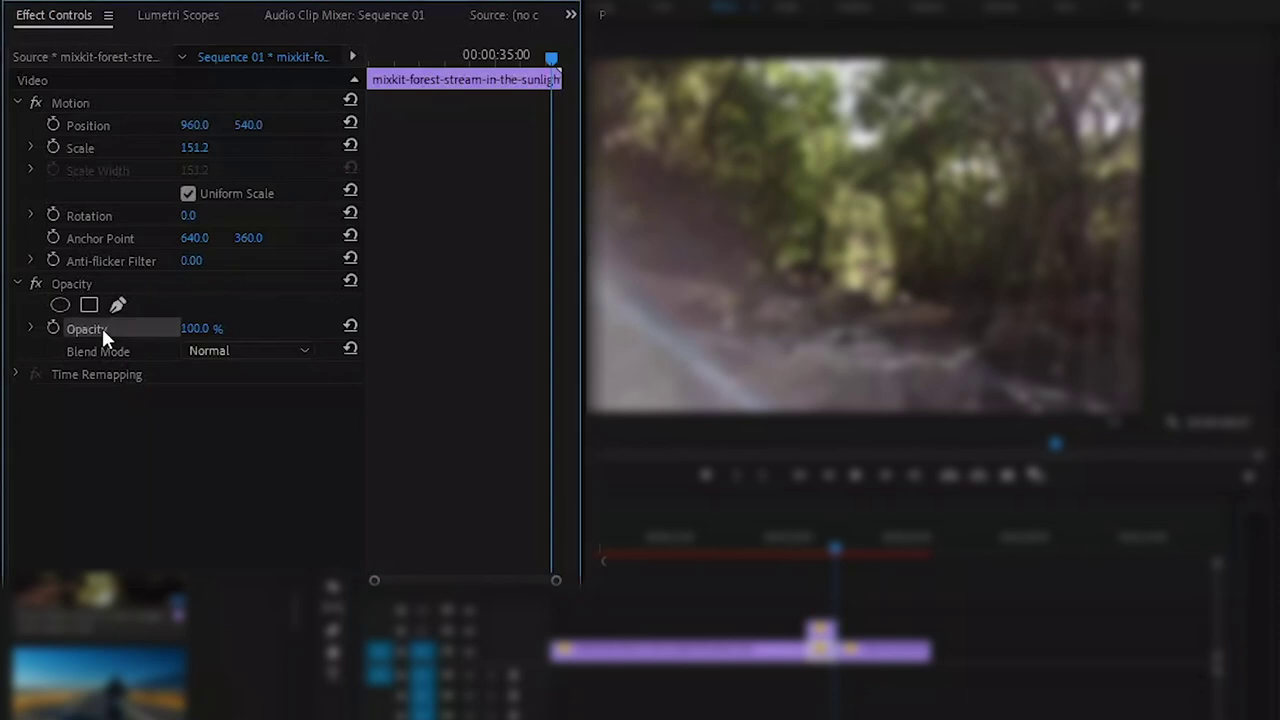
left_click(117, 304)
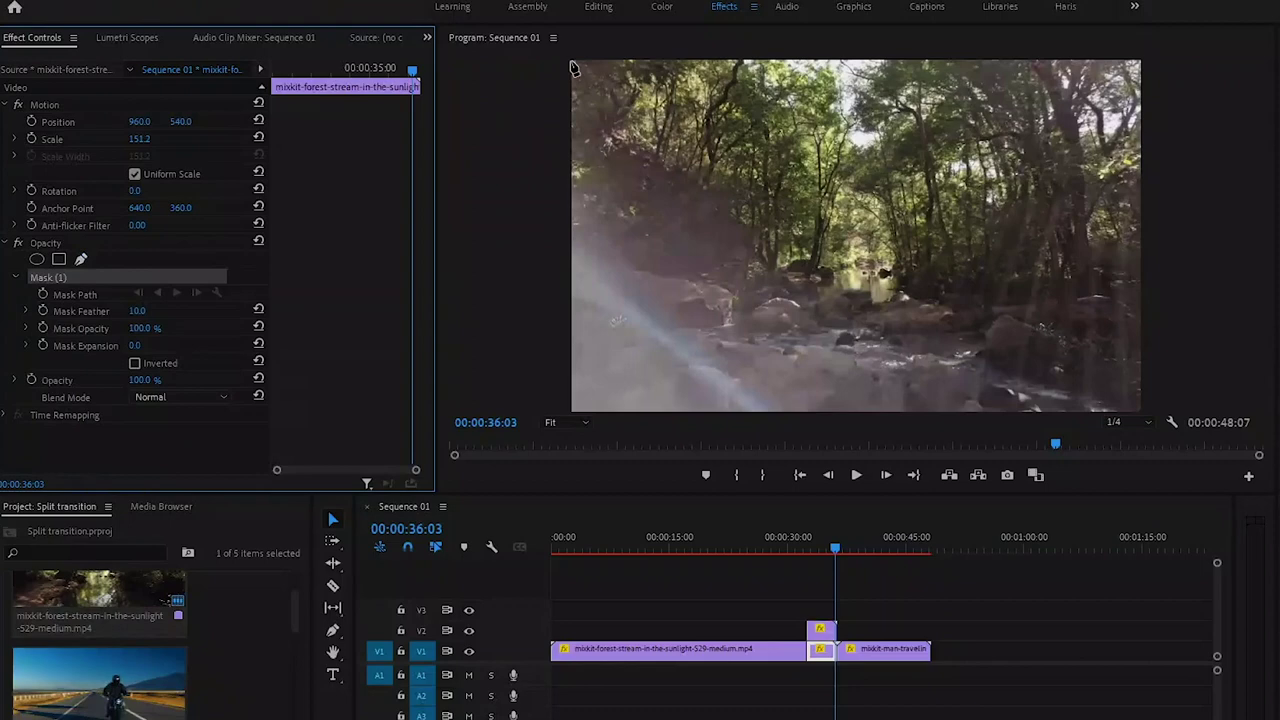
left_click(572, 62)
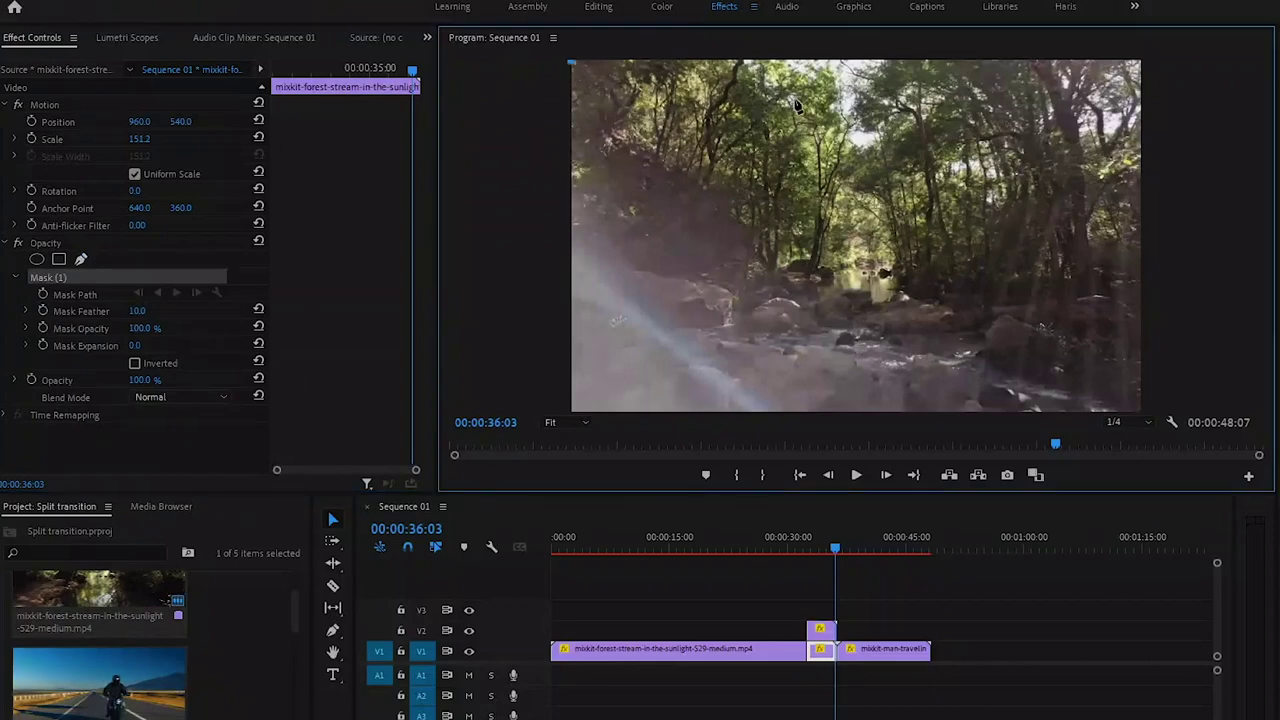
left_click(1140, 62)
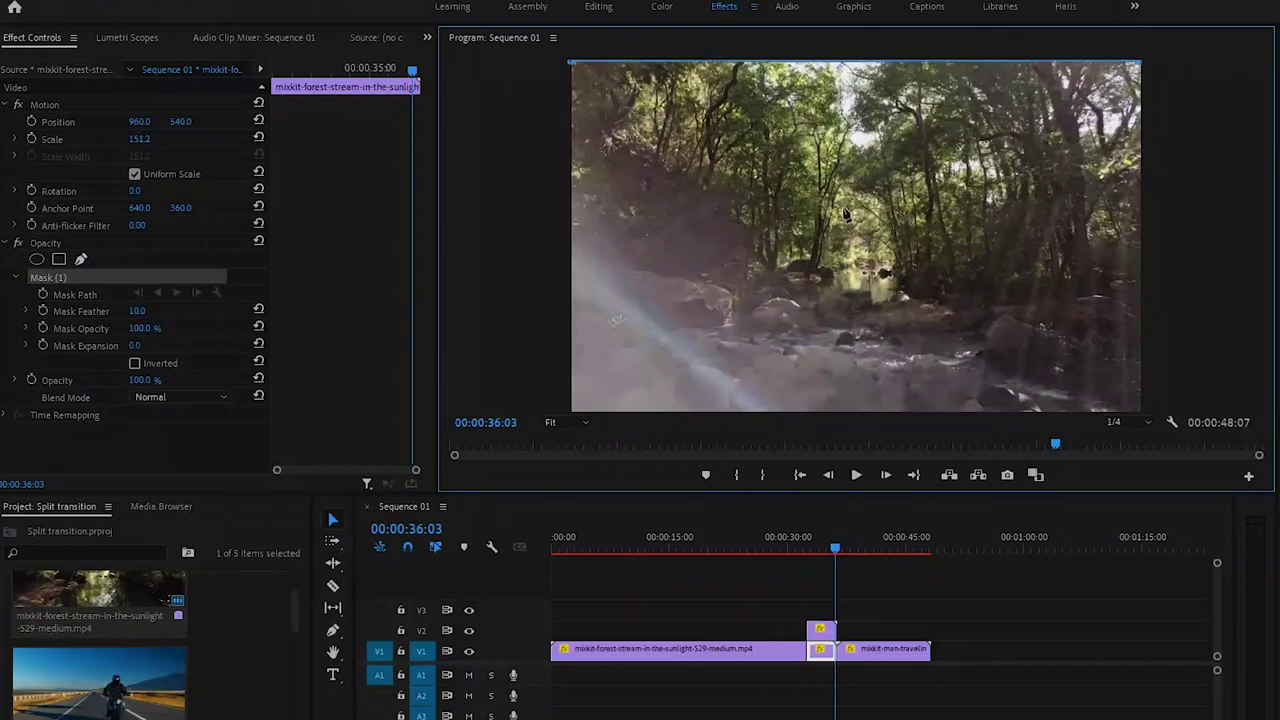
left_click(570, 410)
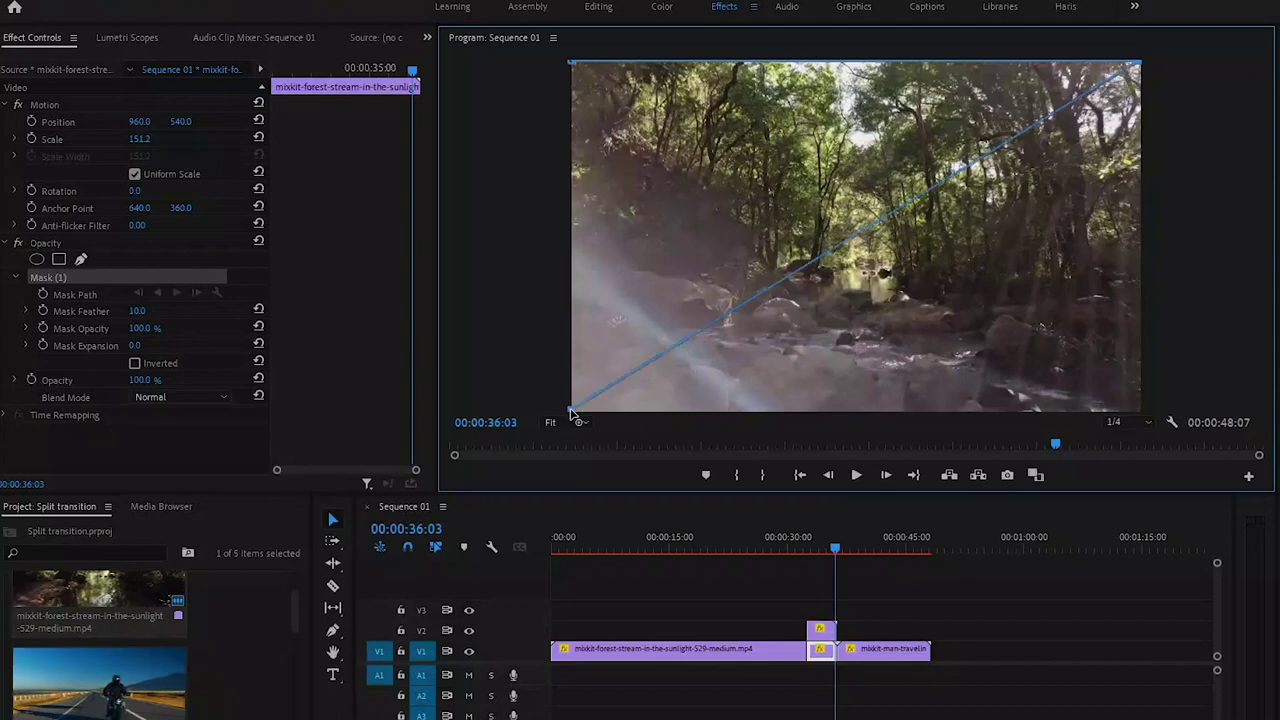
left_click(572, 66)
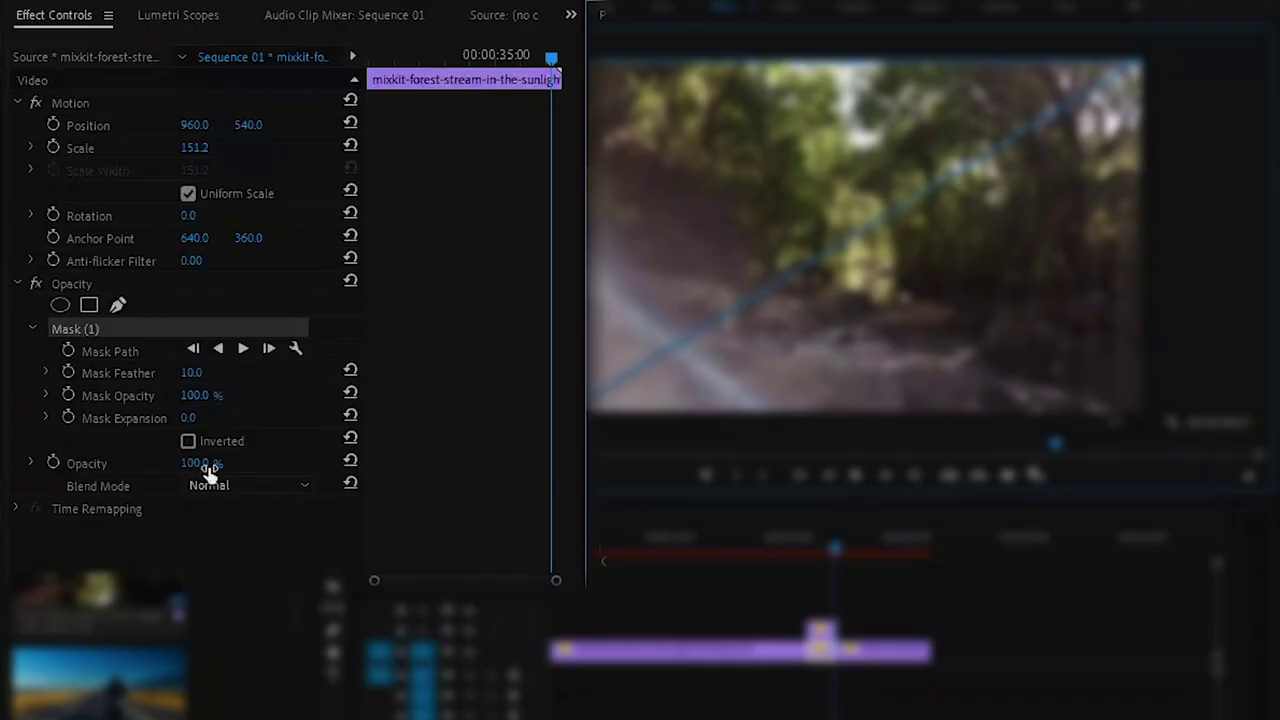
Copy the masked Opacity effect from the V1 piece and paste it onto the V2 copy.
left_click(150, 280)
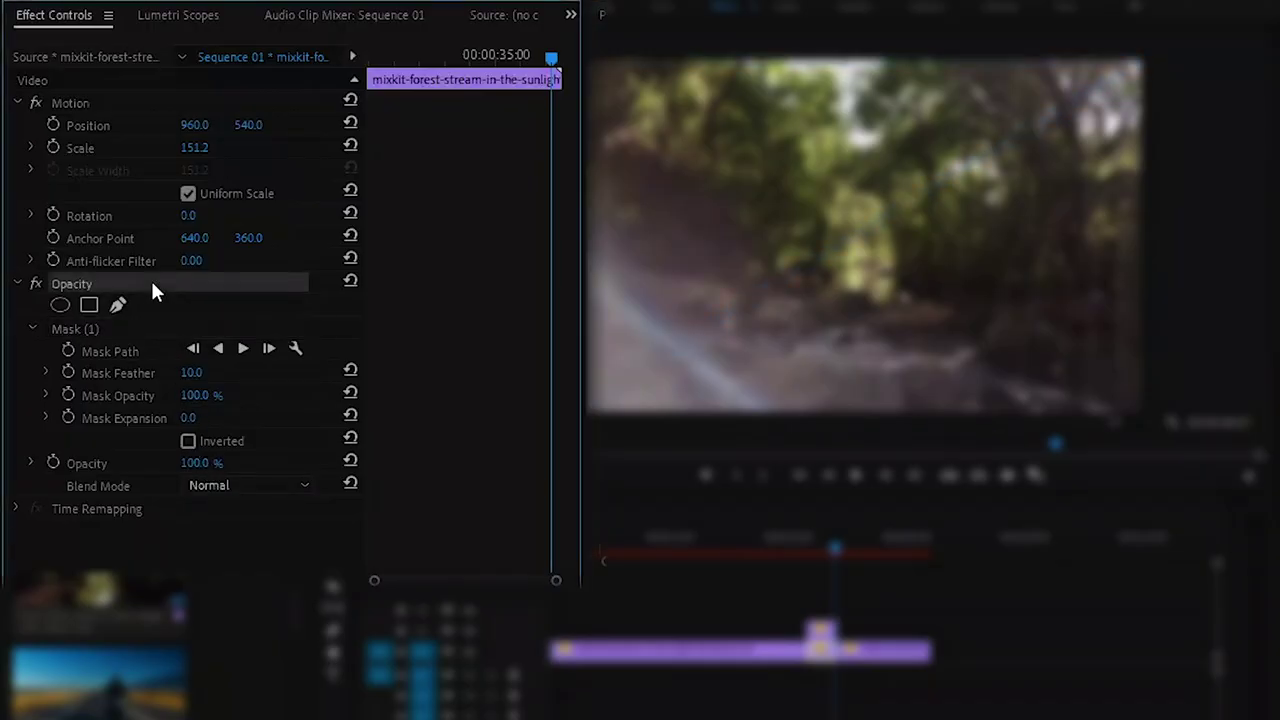
right_click(151, 281)
left_click(203, 406)
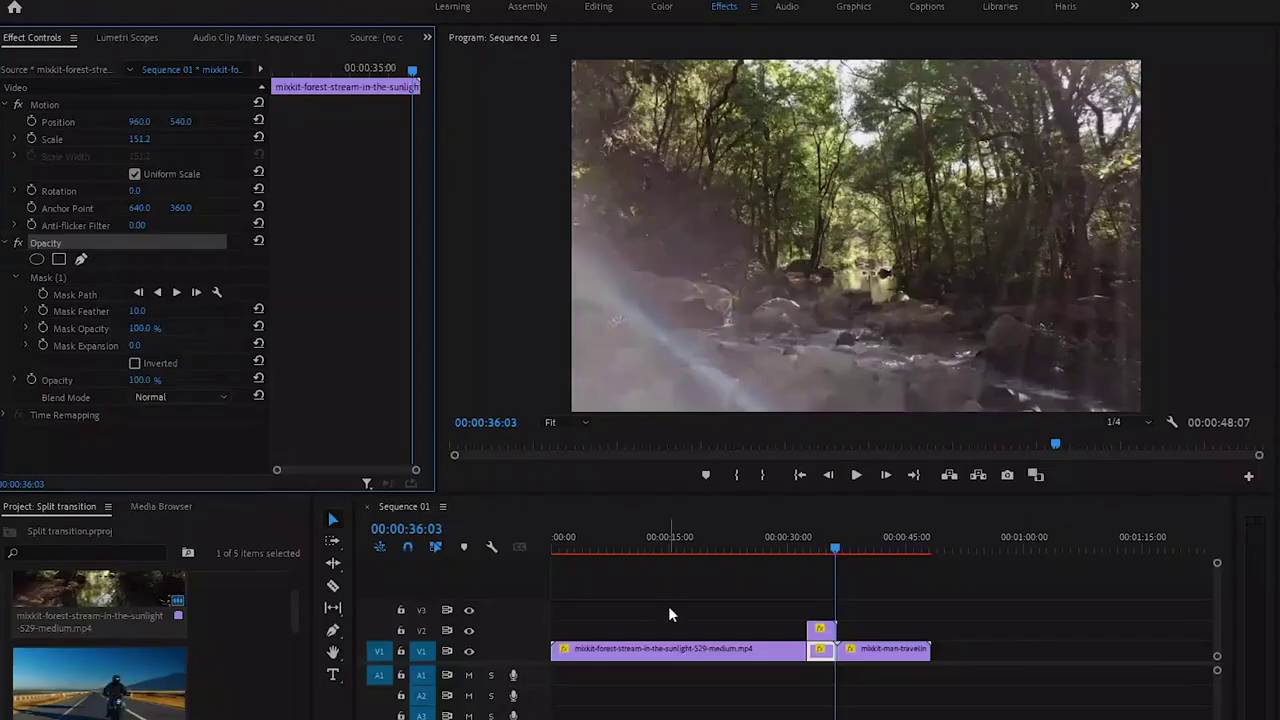
left_click(818, 628)
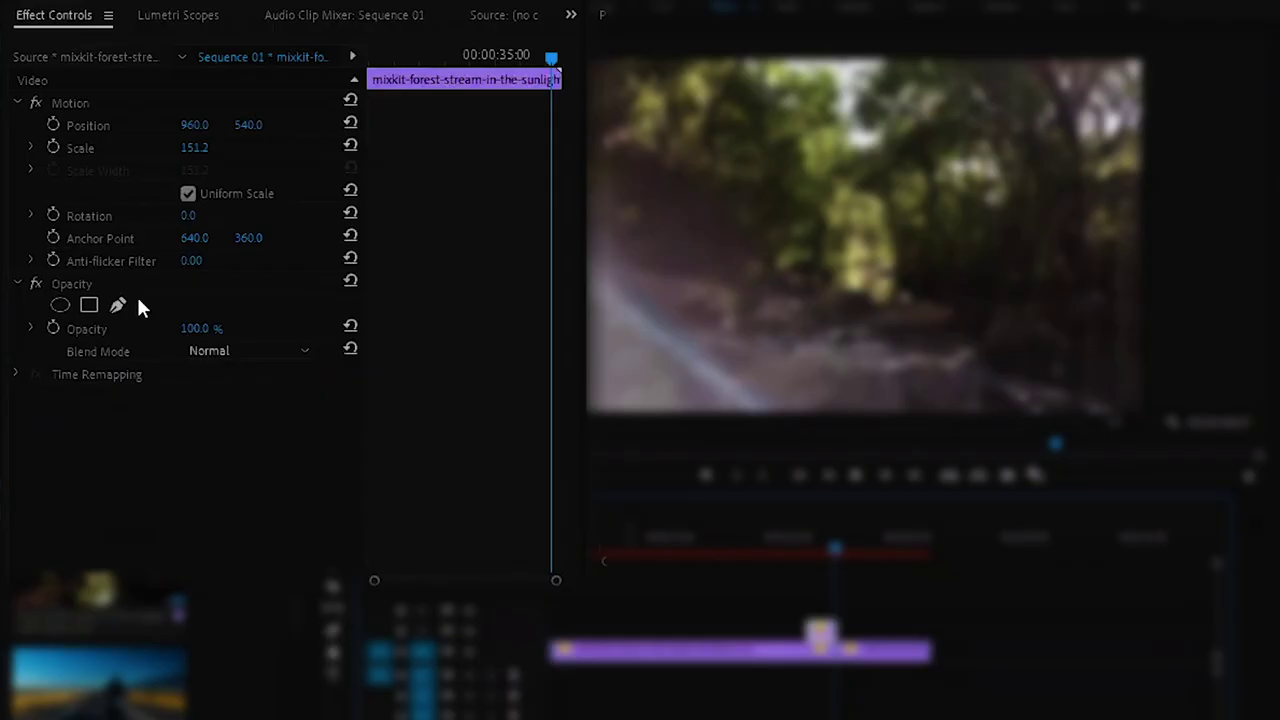
right_click(84, 284)
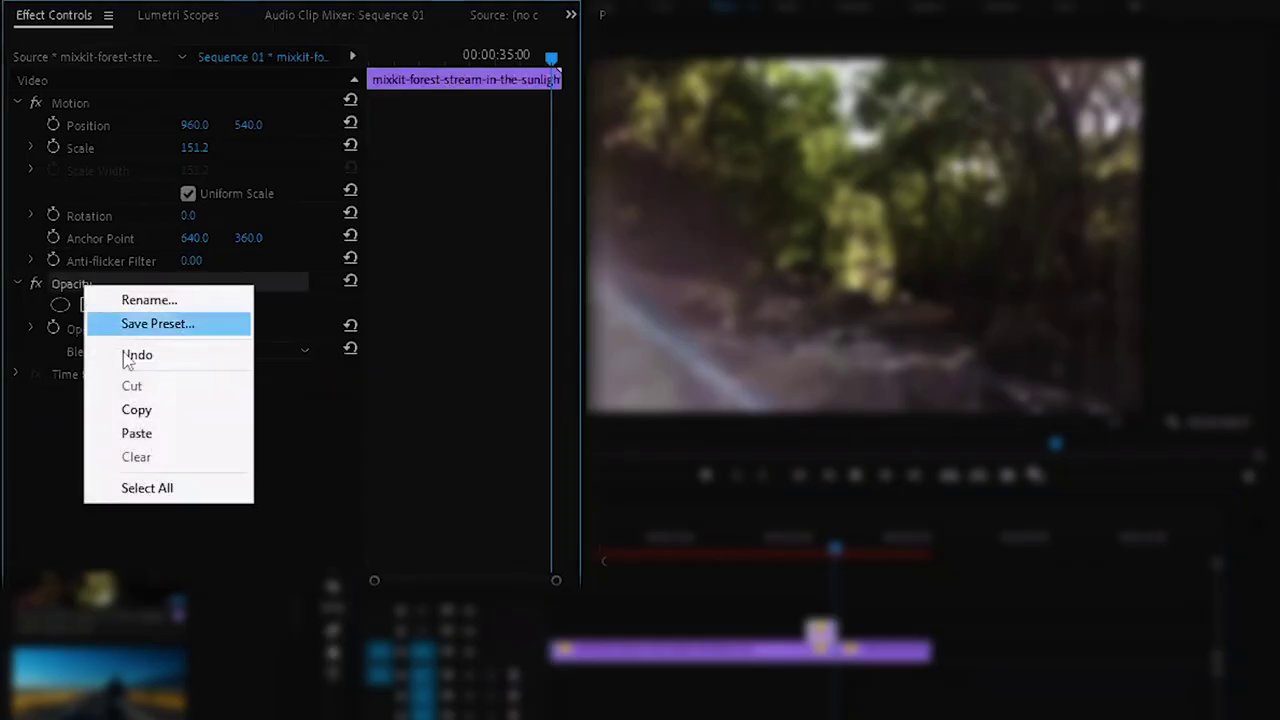
left_click(163, 434)
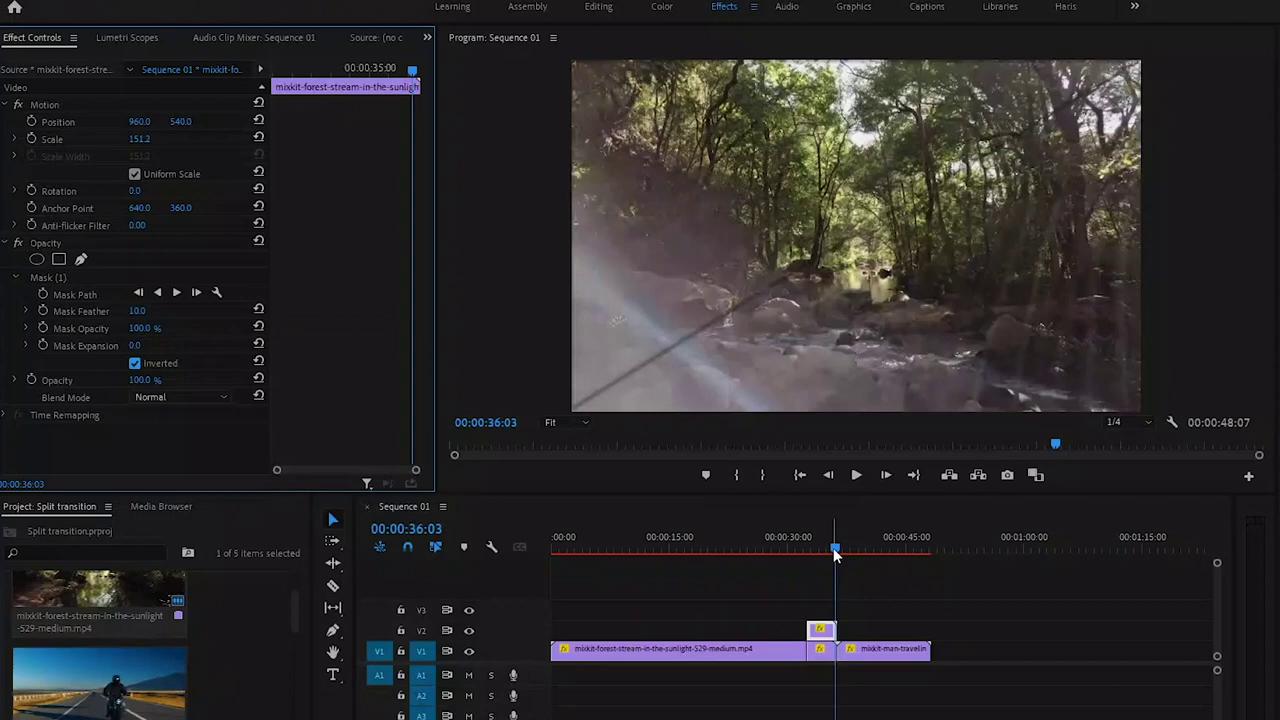
Nest the V1 and V2 forest-stream pieces into their own sequences, accepting the default names.
left_click_drag(836, 550, 808, 552)
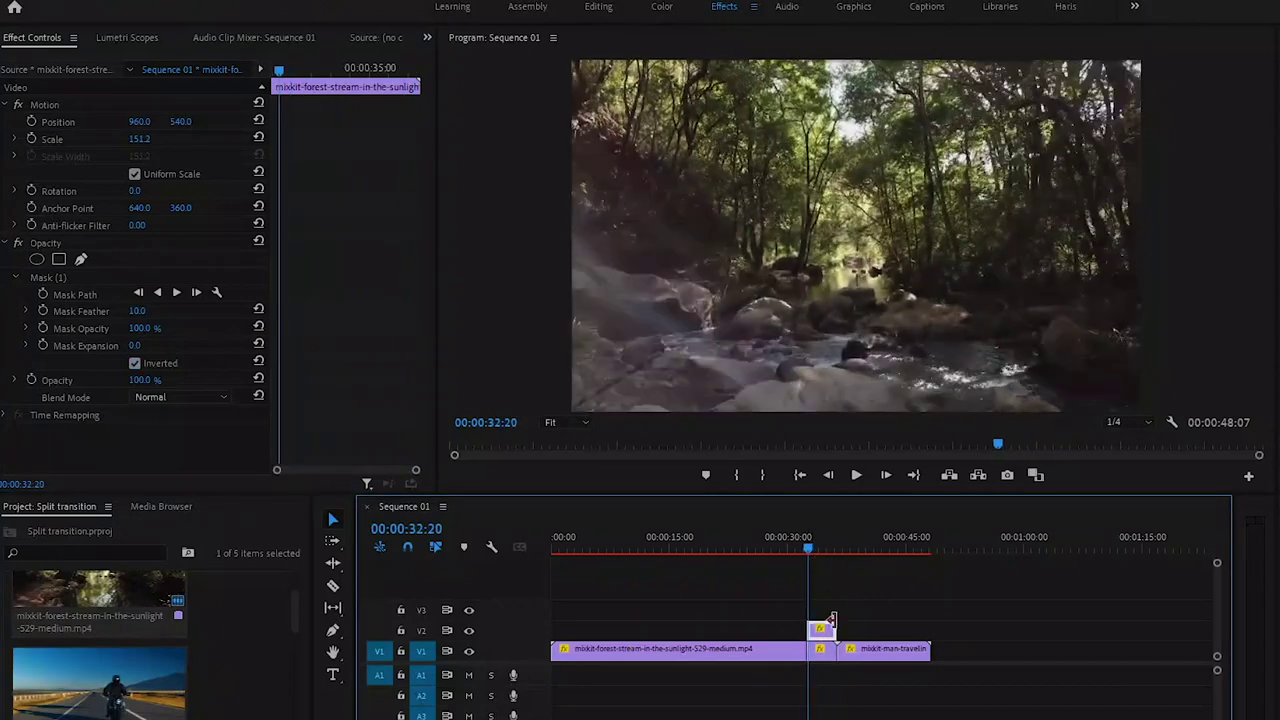
right_click(830, 660)
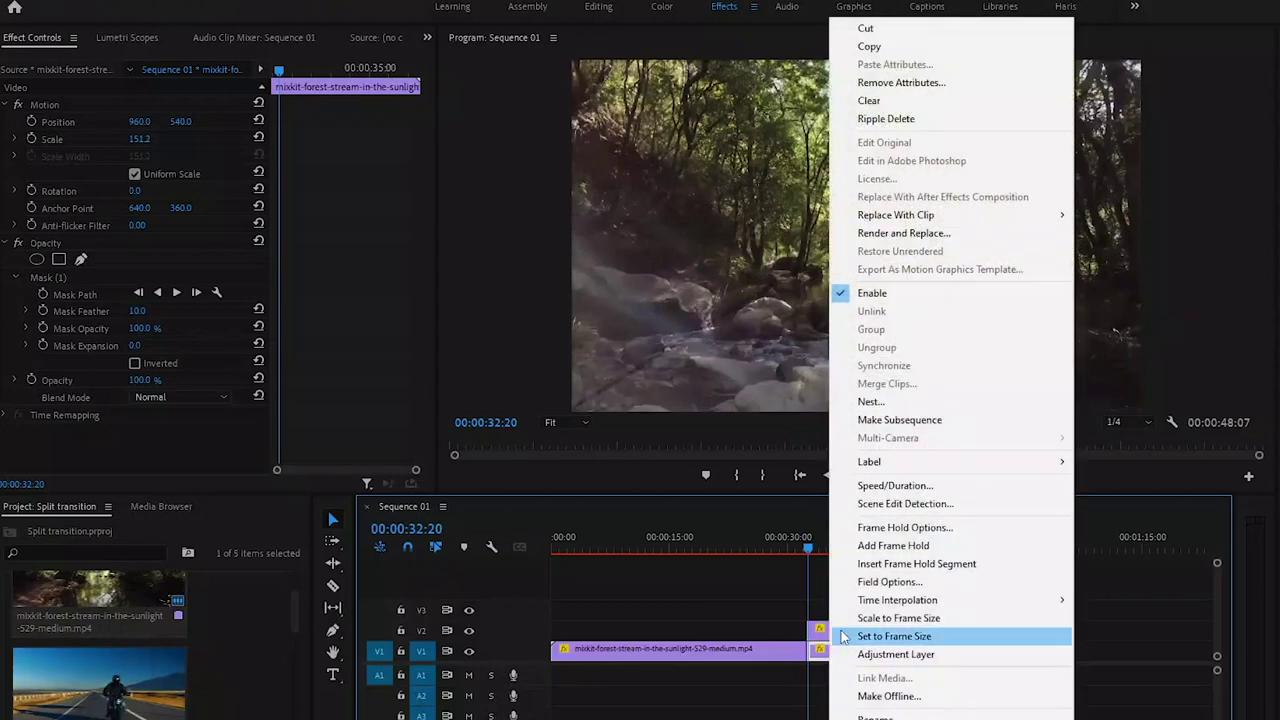
left_click(871, 401)
left_click(743, 406)
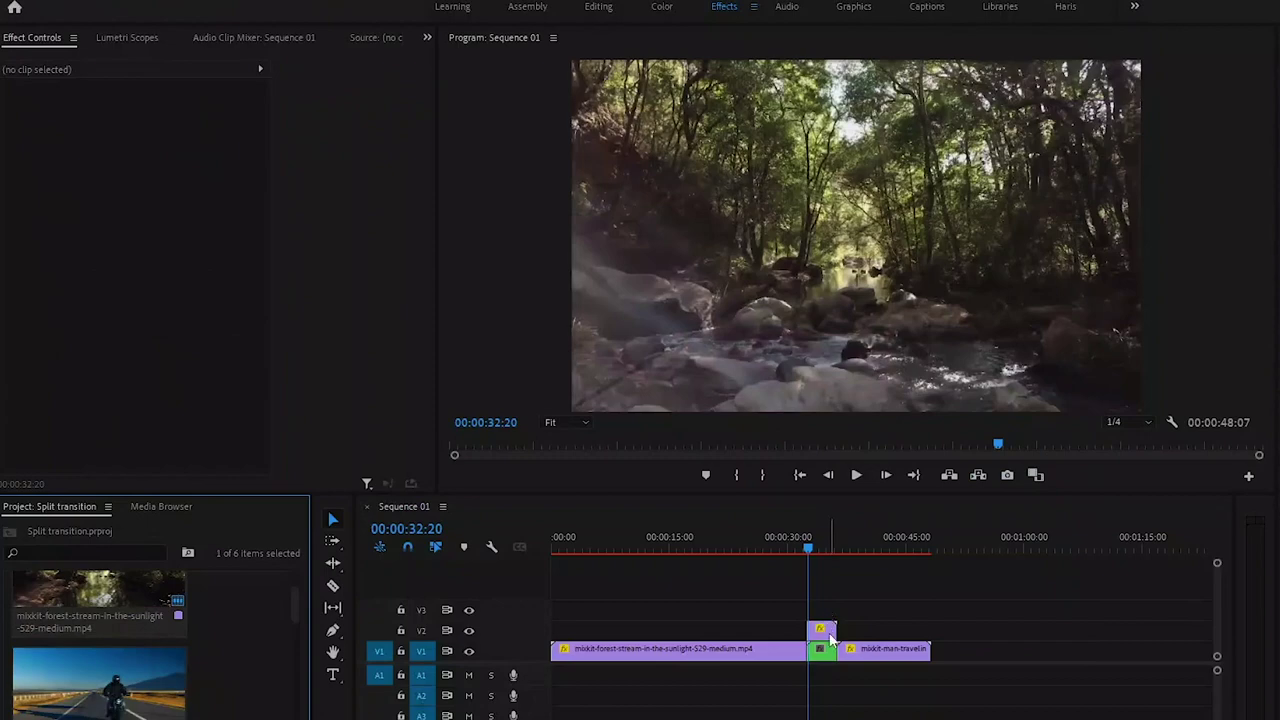
left_click(825, 629)
right_click(825, 629)
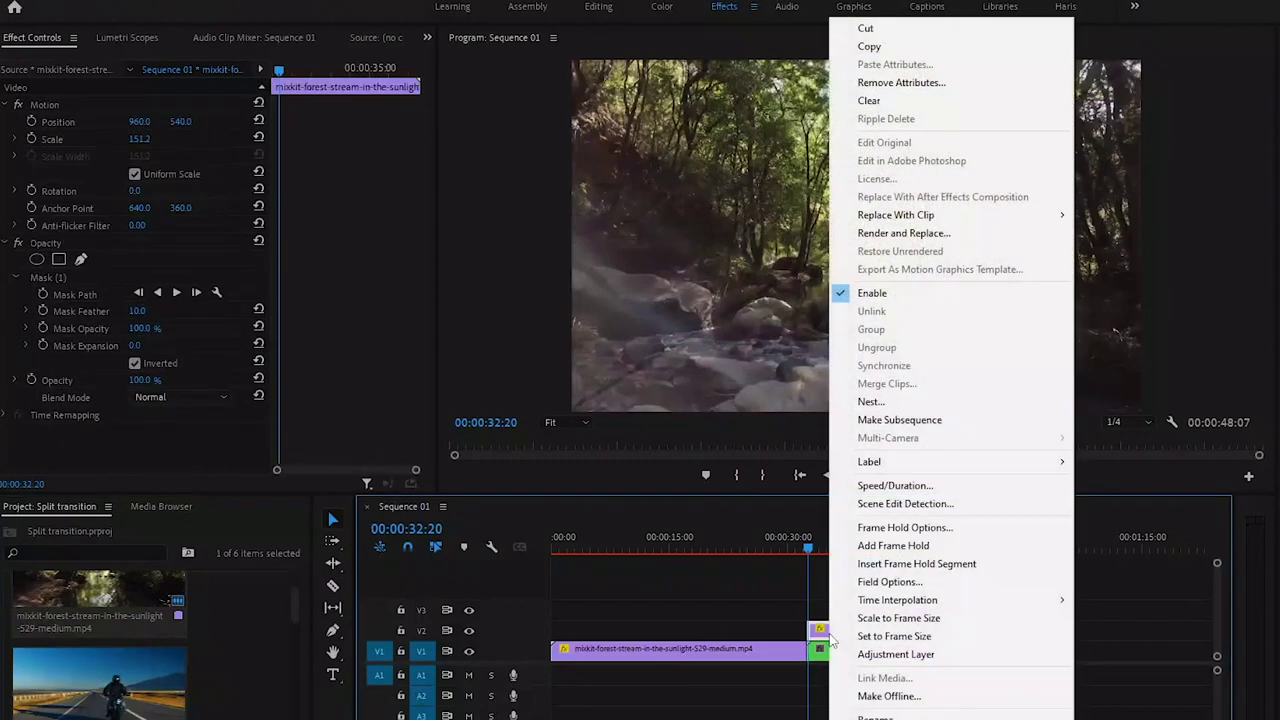
left_click(880, 402)
key("Return")
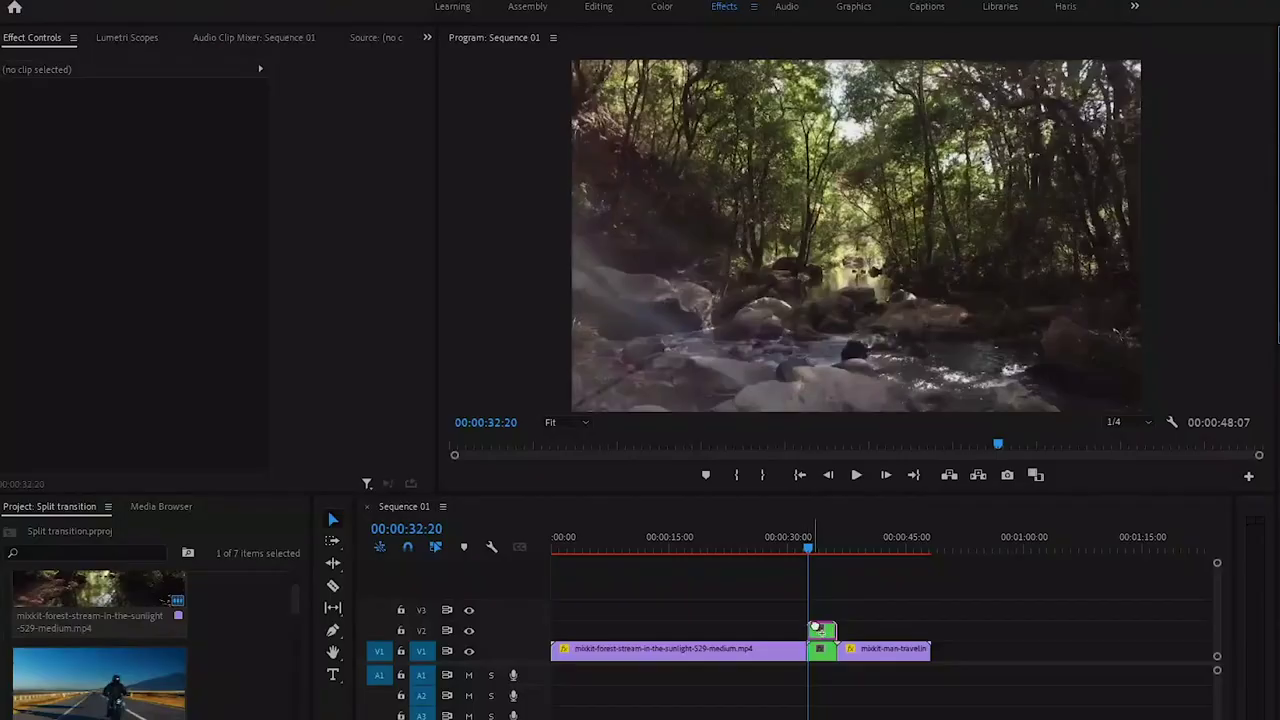
Keyframe Nested Sequence 03's Transform Position from 960, 540 at the start to 0, 0 at the end.
left_click(818, 629)
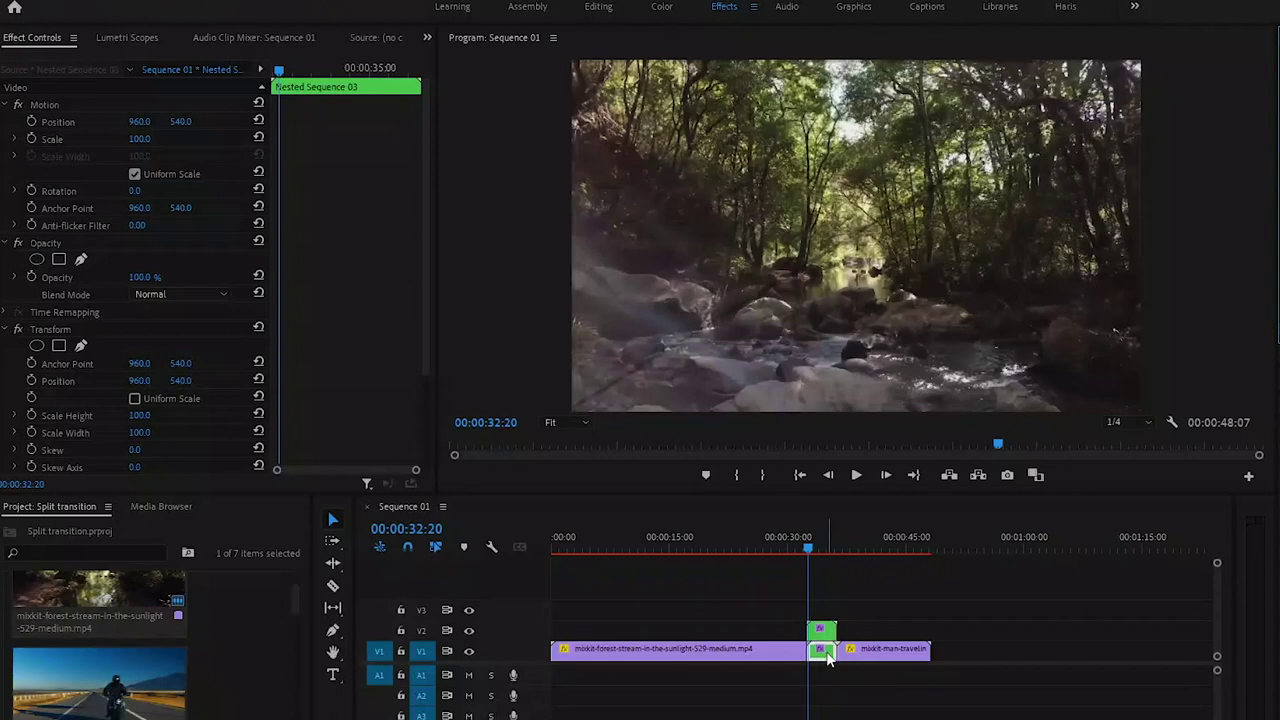
left_click(822, 656)
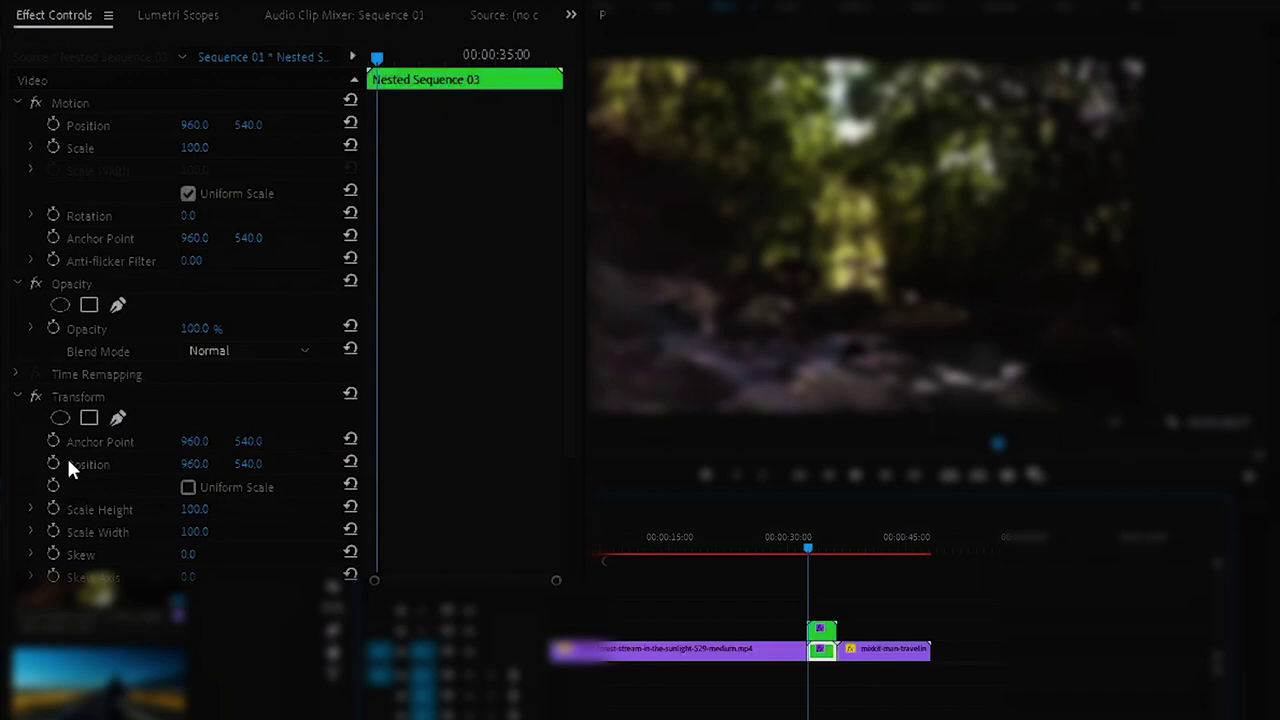
left_click(54, 462)
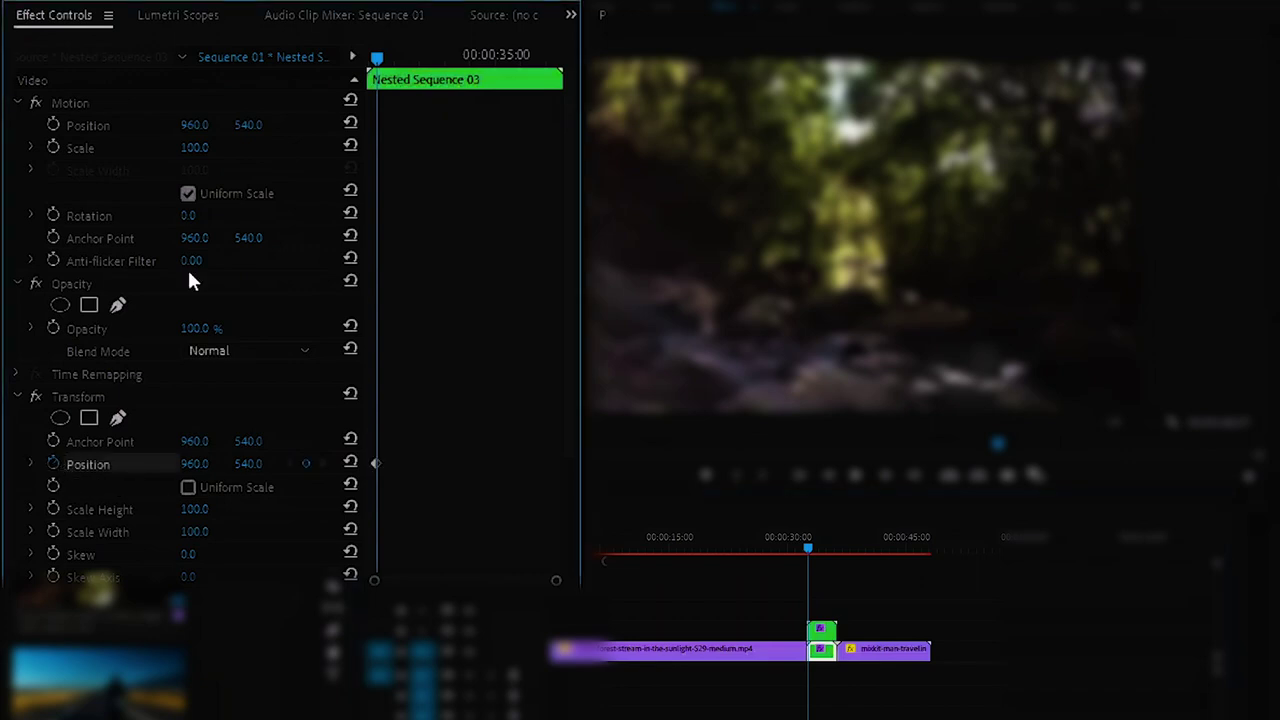
left_click(549, 57)
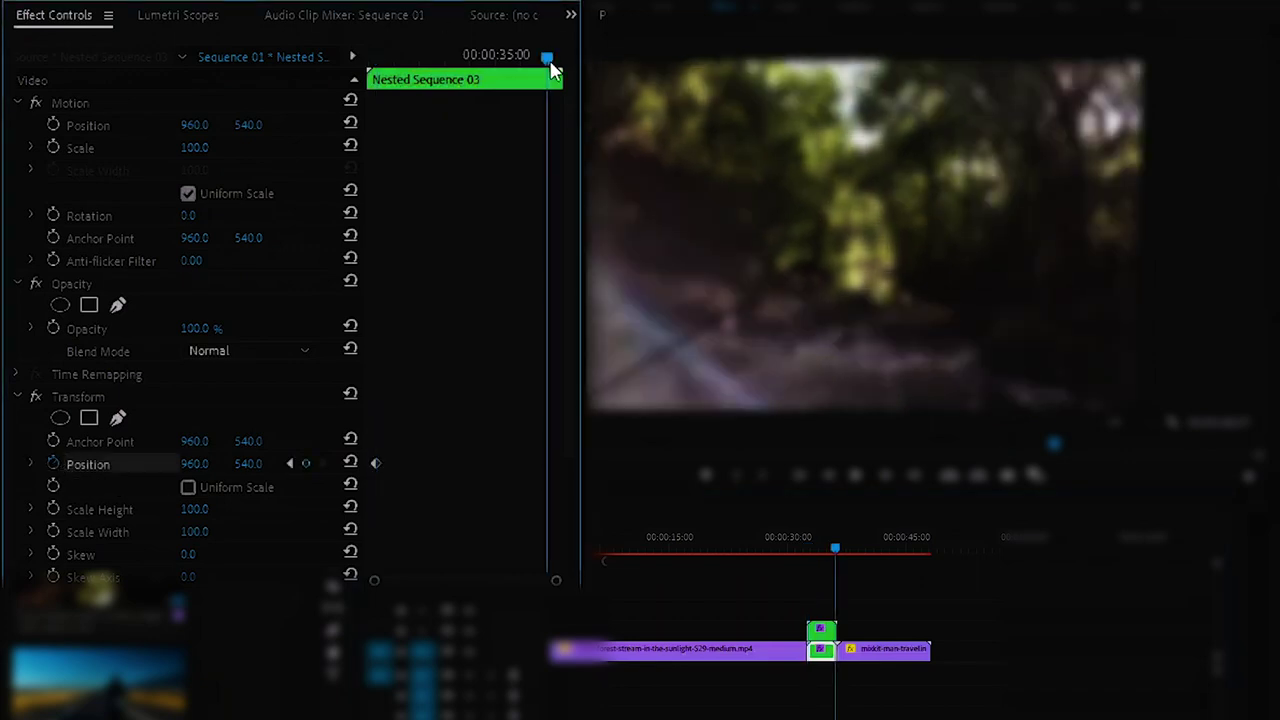
left_click_drag(551, 61, 555, 62)
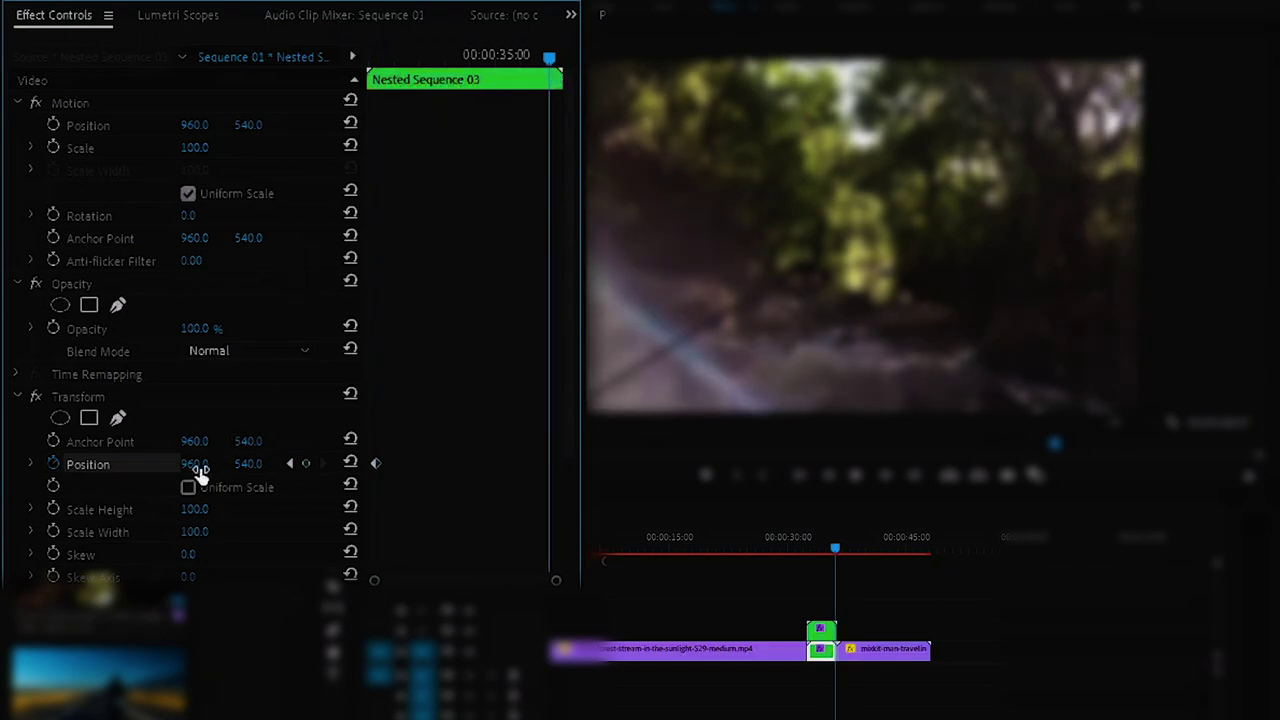
left_click(202, 463)
type("0")
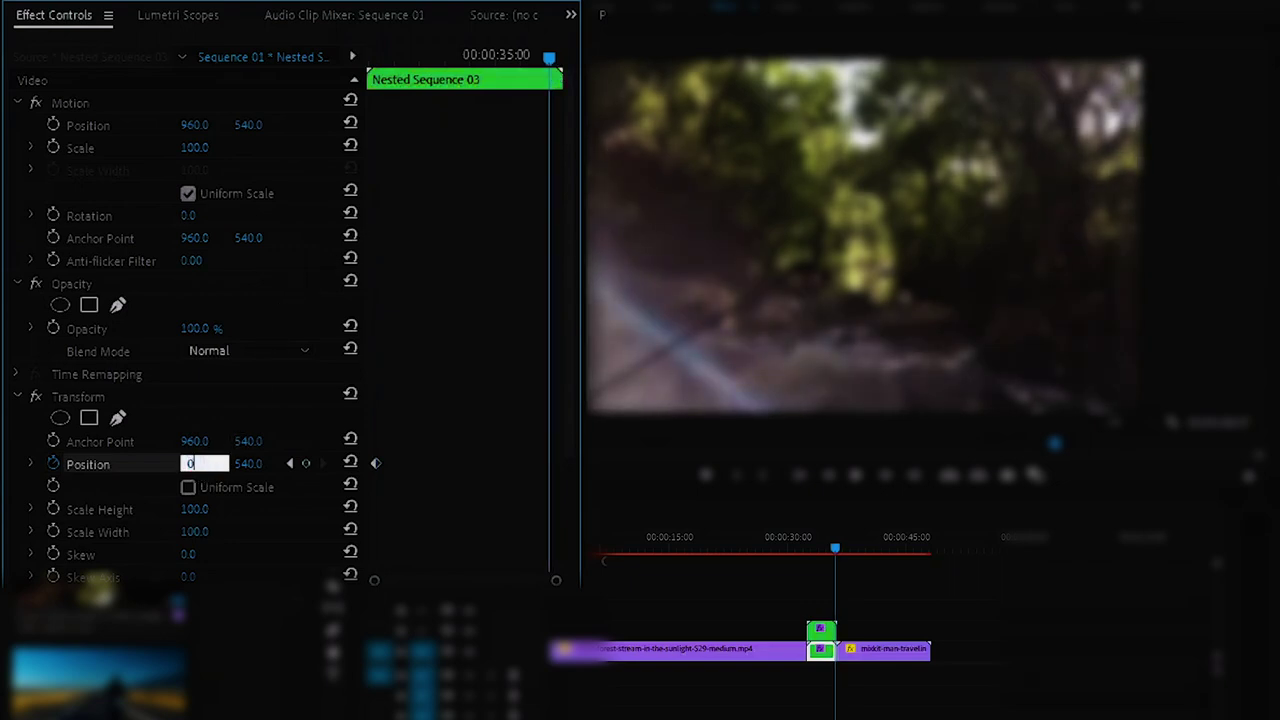
key("Return")
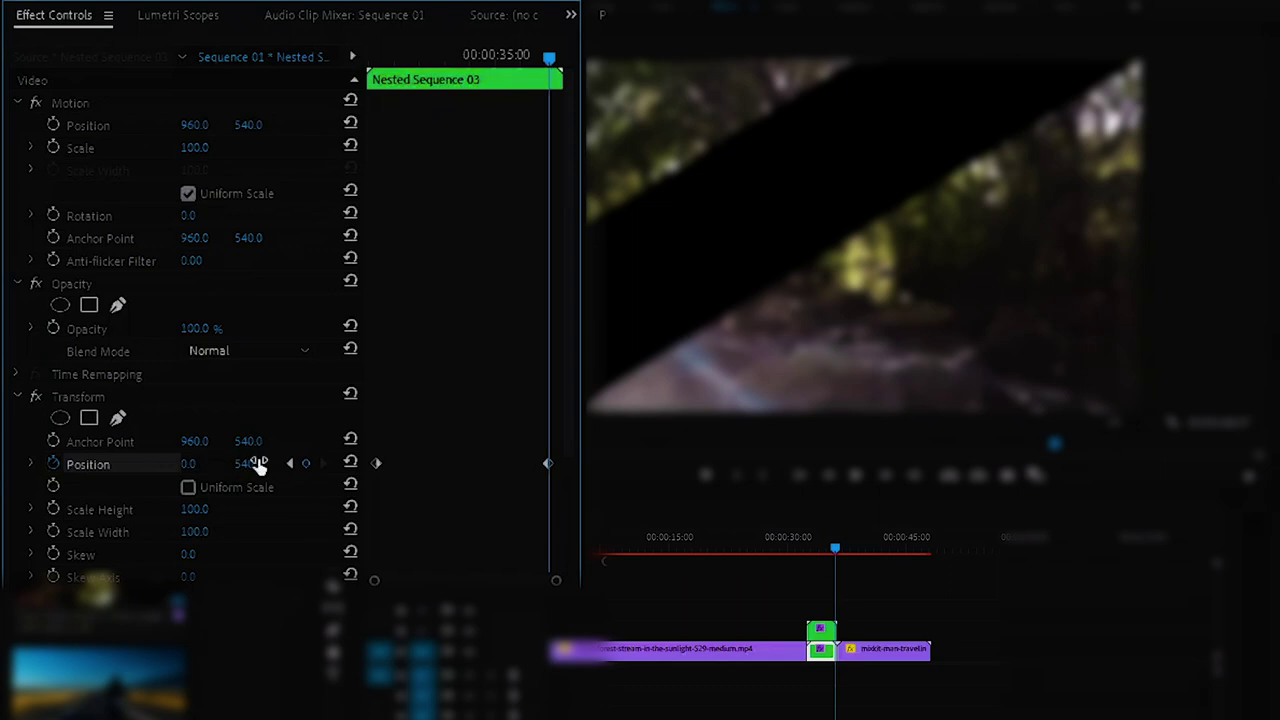
left_click(250, 463)
type("0")
key("Return")
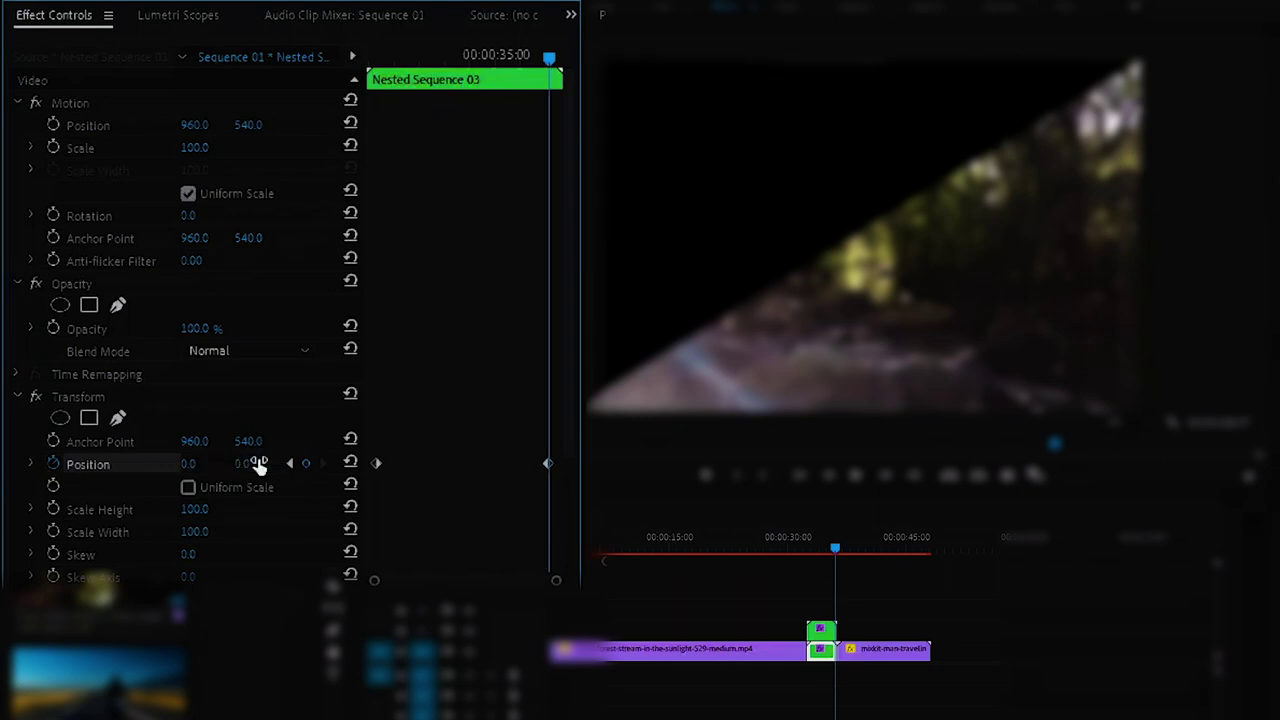
Keyframe Nested Sequence 04's Transform Position from 960, 540 to 1820, 1080 at the end.
left_click(820, 630)
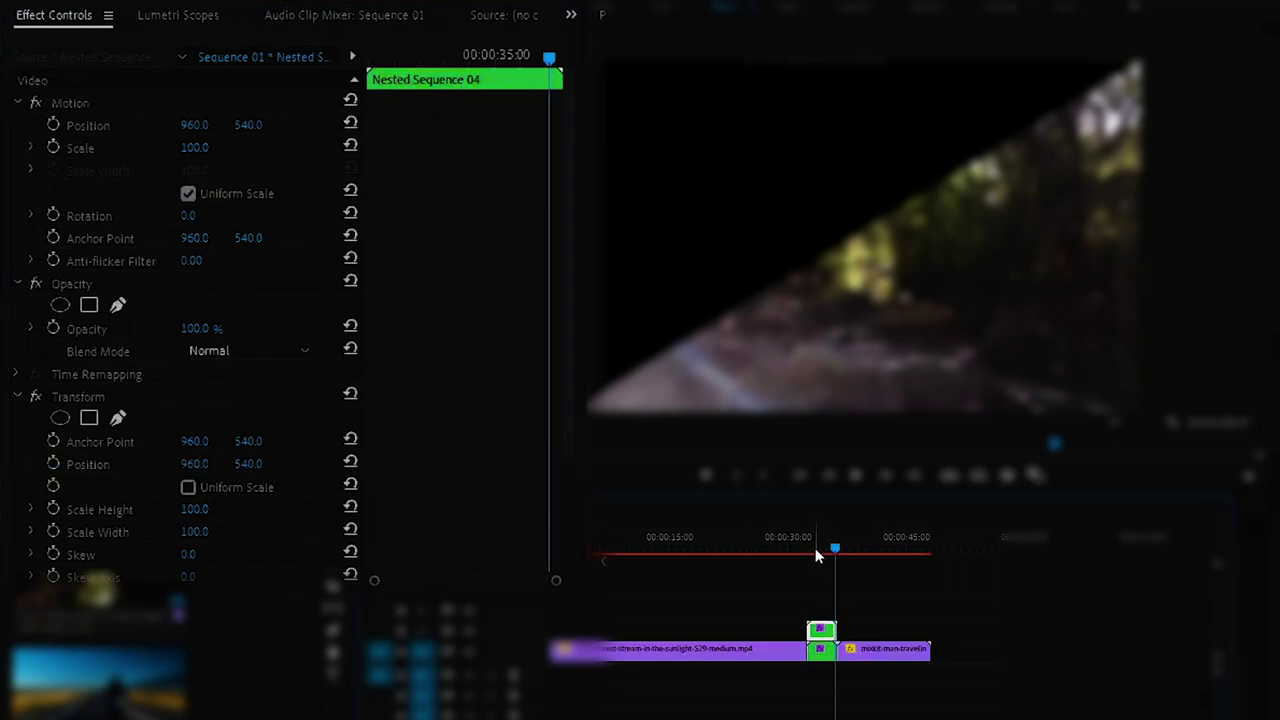
left_click_drag(815, 550, 810, 550)
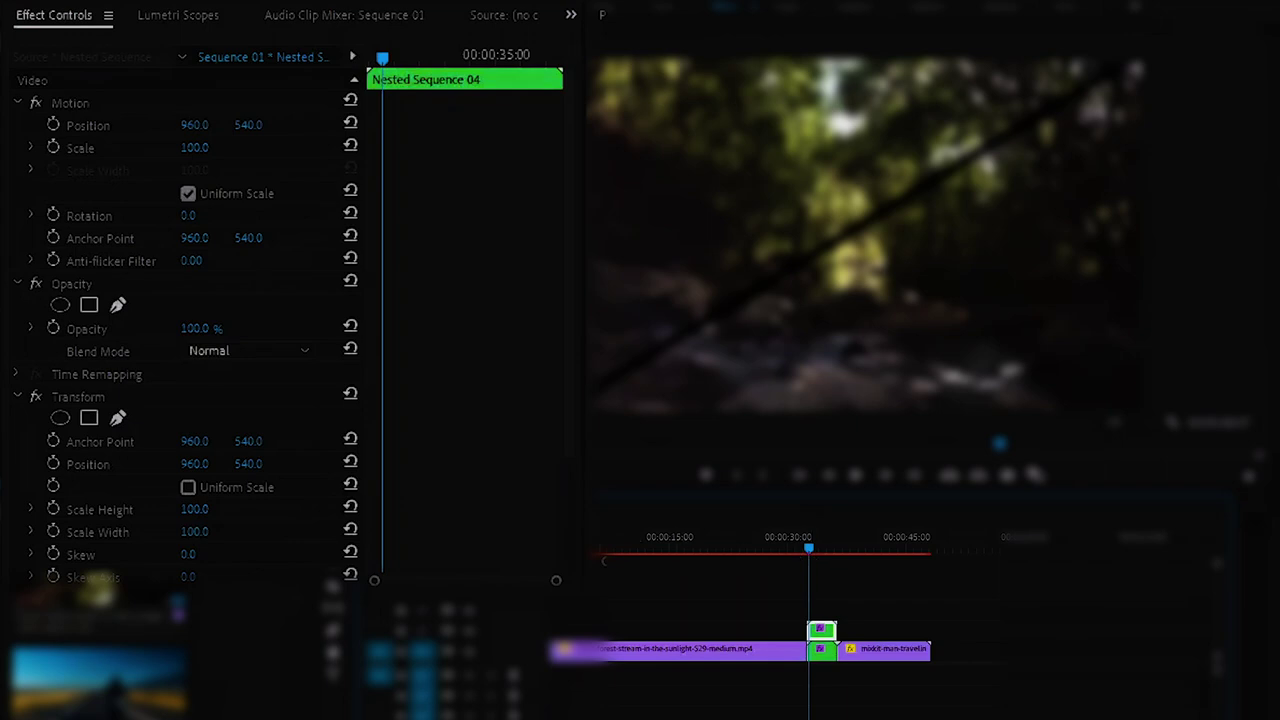
left_click(53, 463)
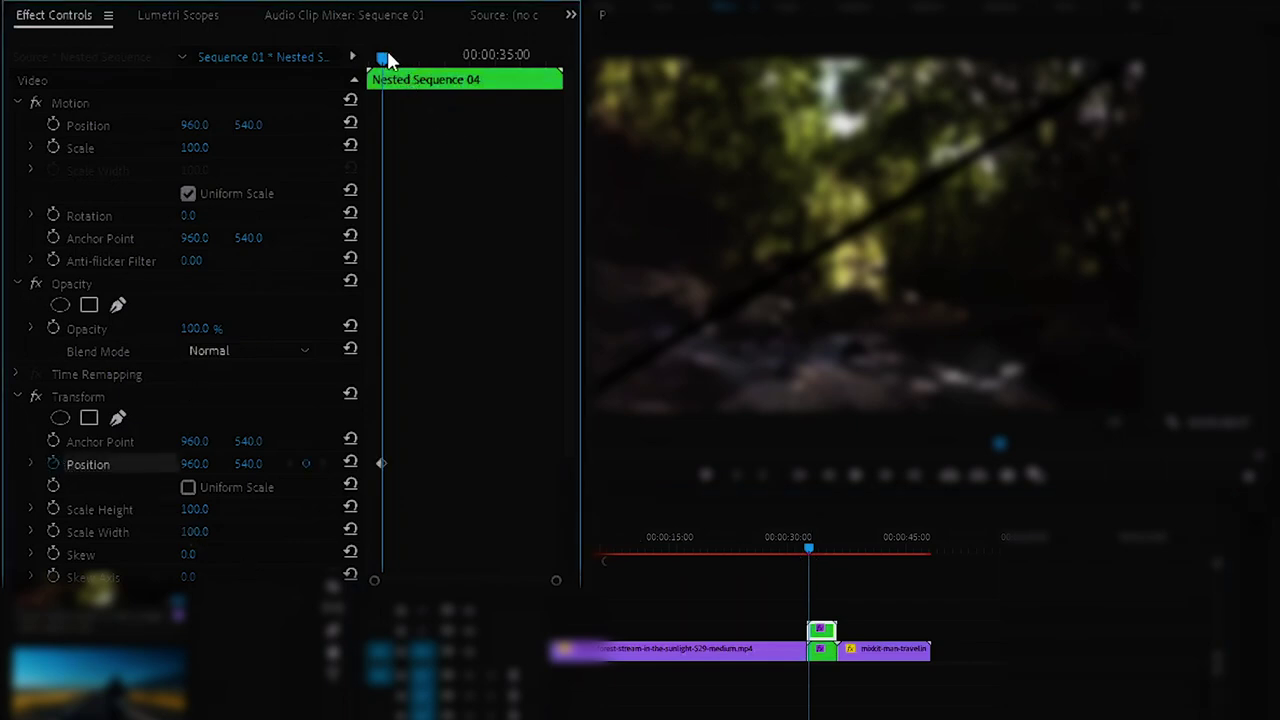
left_click_drag(385, 62, 558, 80)
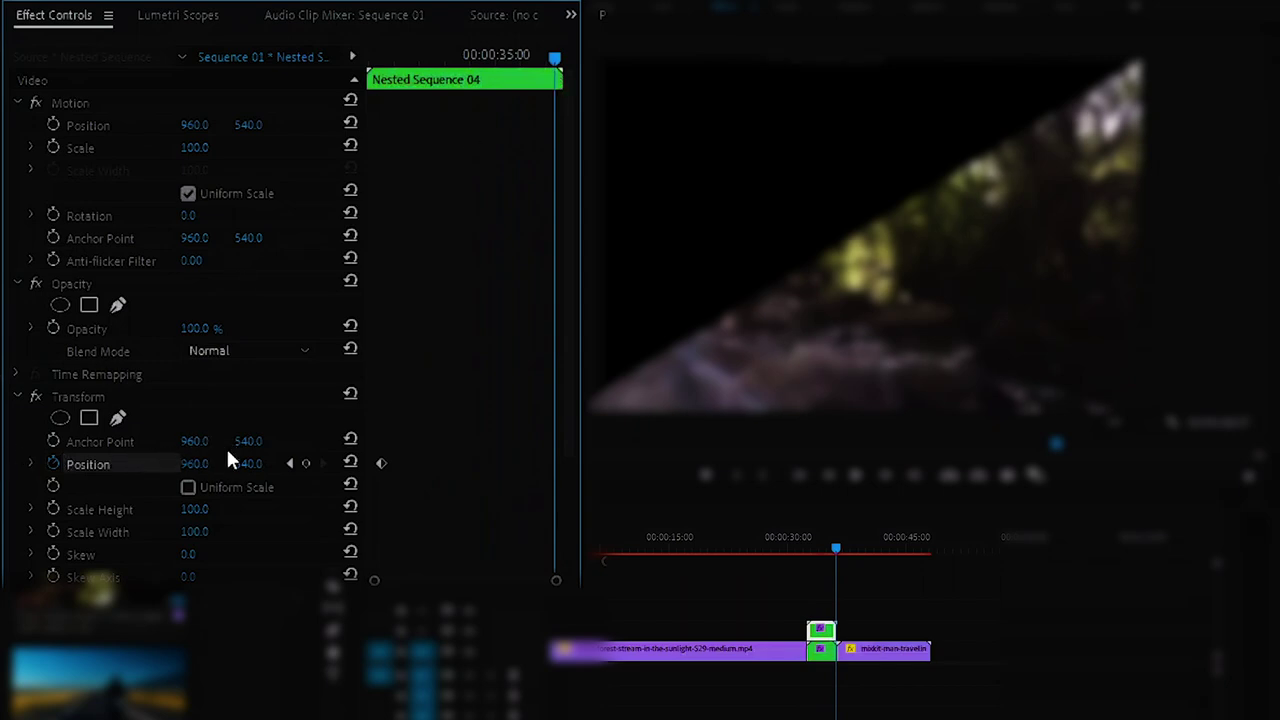
left_click(196, 463)
type("1820")
left_click(256, 462)
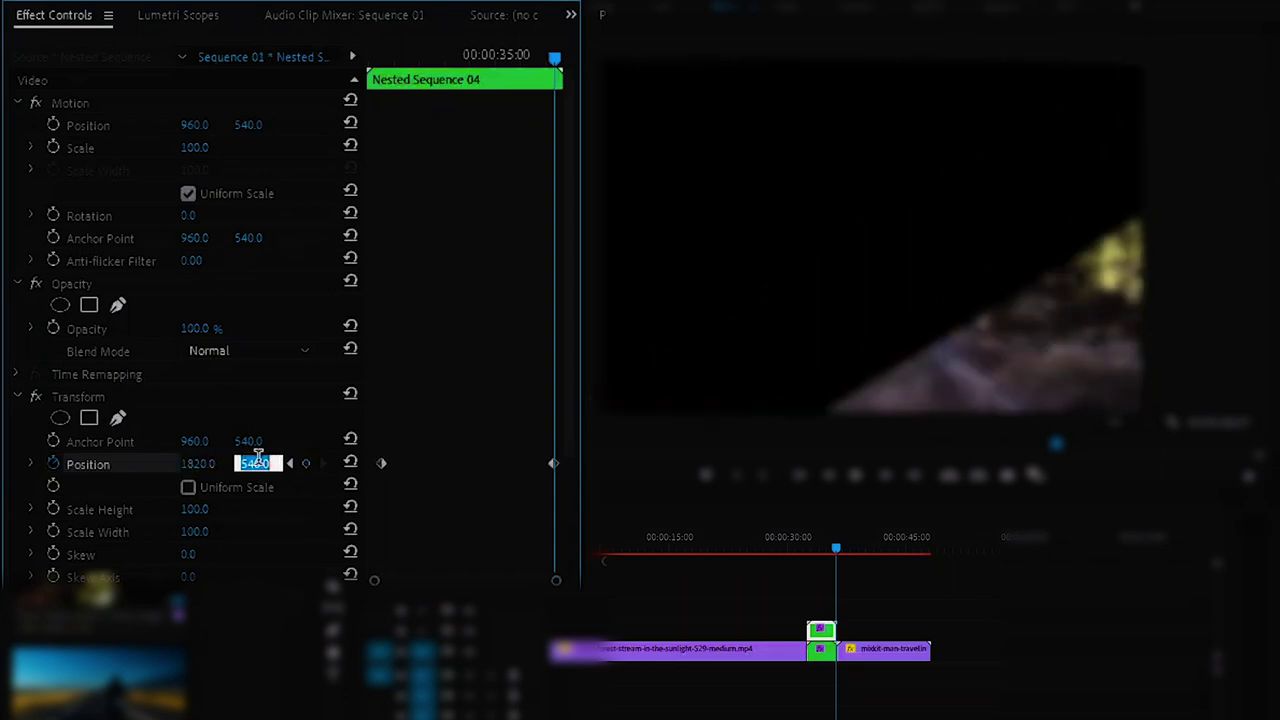
type("1080")
key("Return")
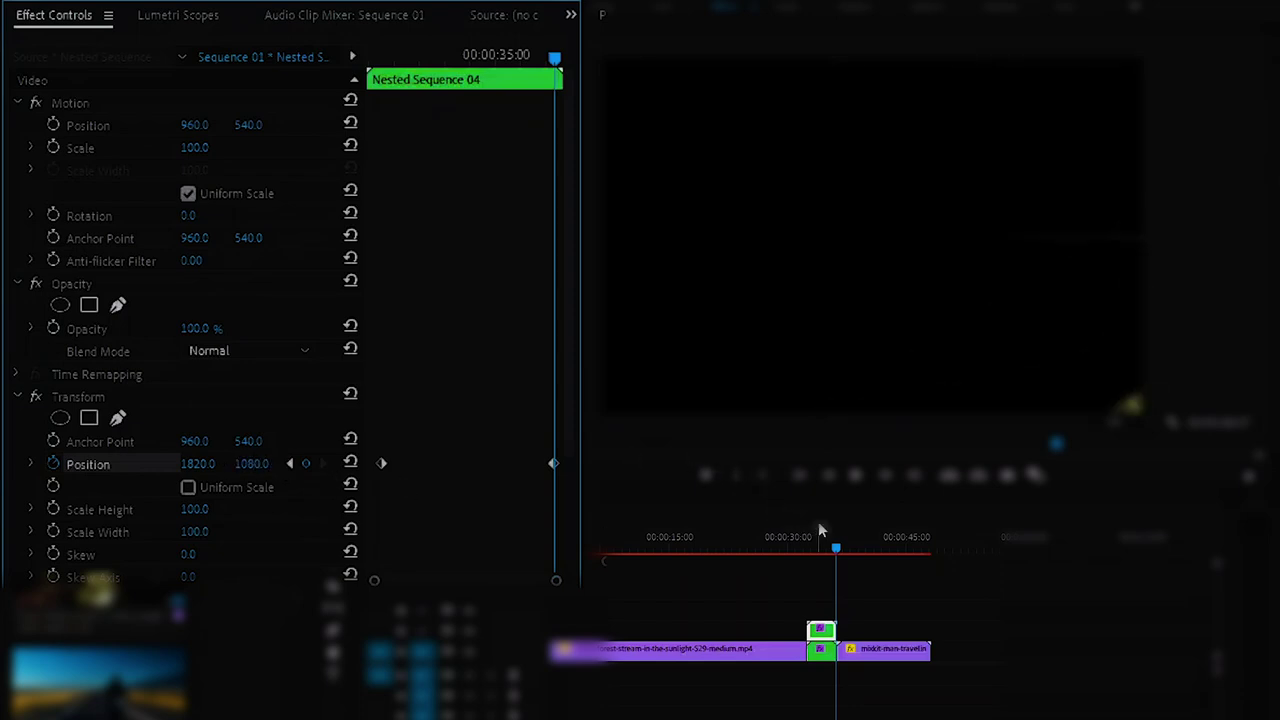
left_click_drag(836, 549, 808, 548)
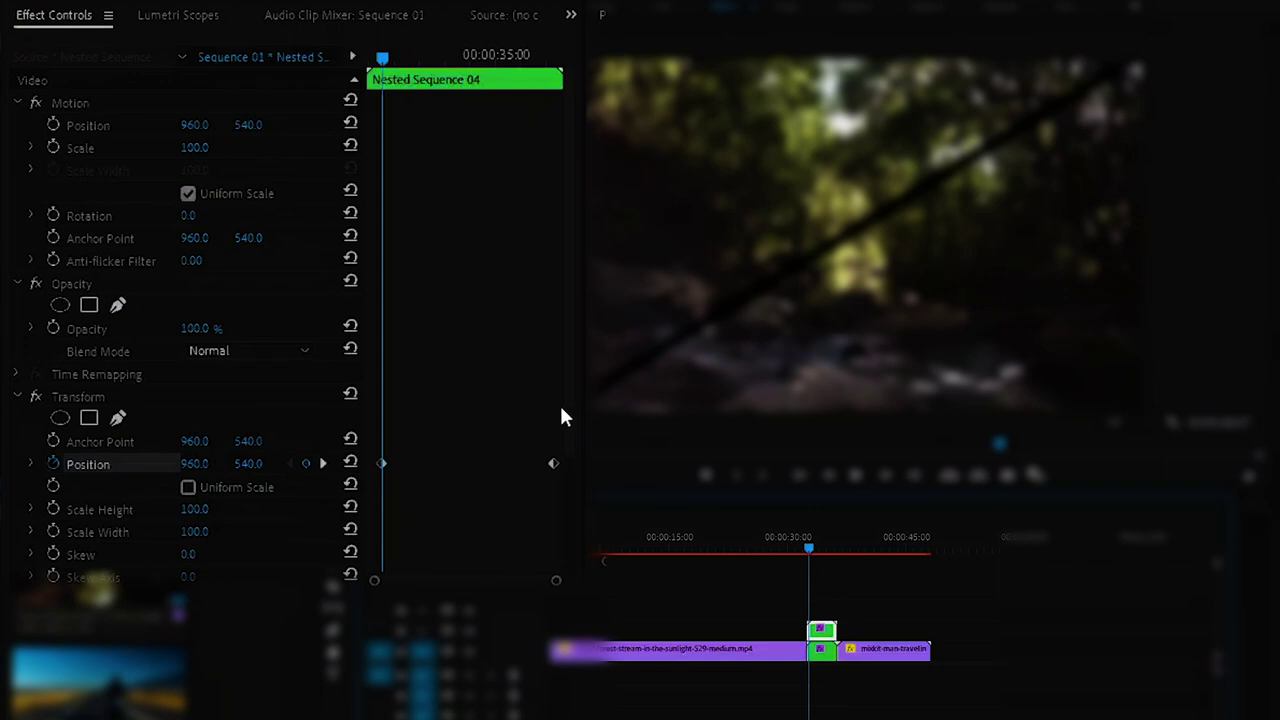
Turn off Use Composition's Shutter Angle and set the Transform shutter angle to 180.
scroll(570, 421, "down", 2)
scroll(575, 510, "down", 3)
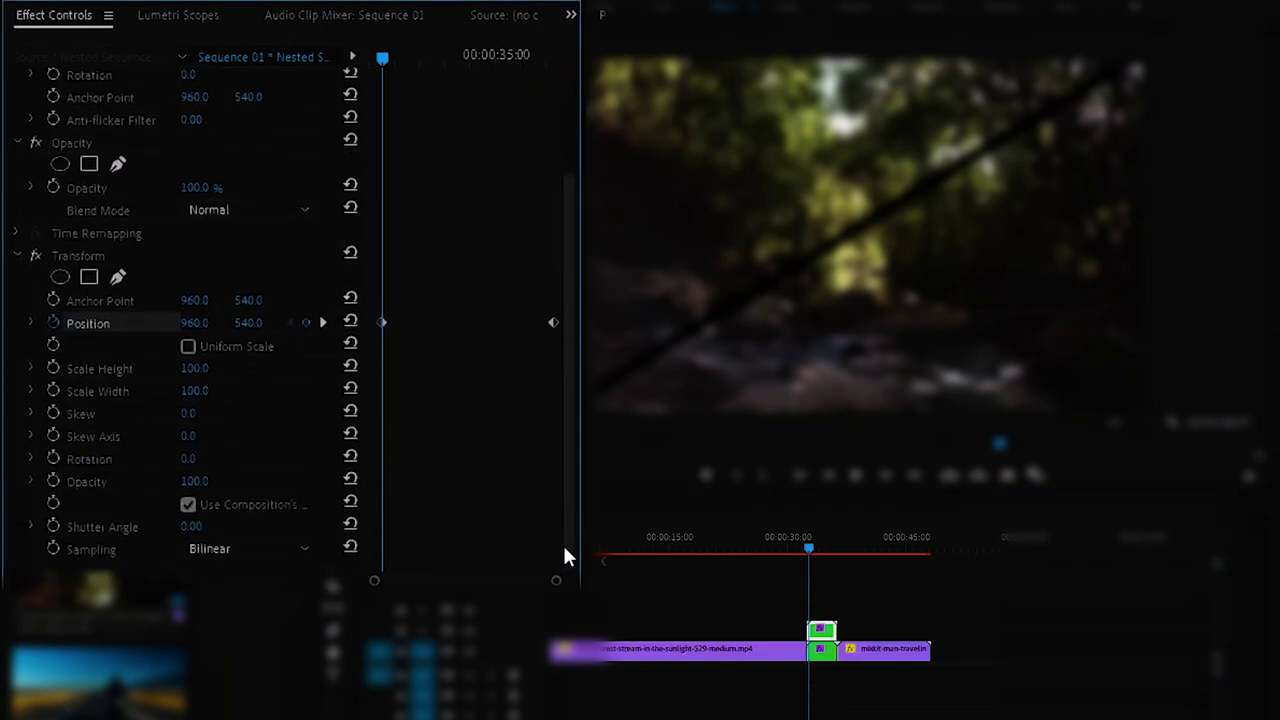
left_click(200, 487)
left_click(194, 488)
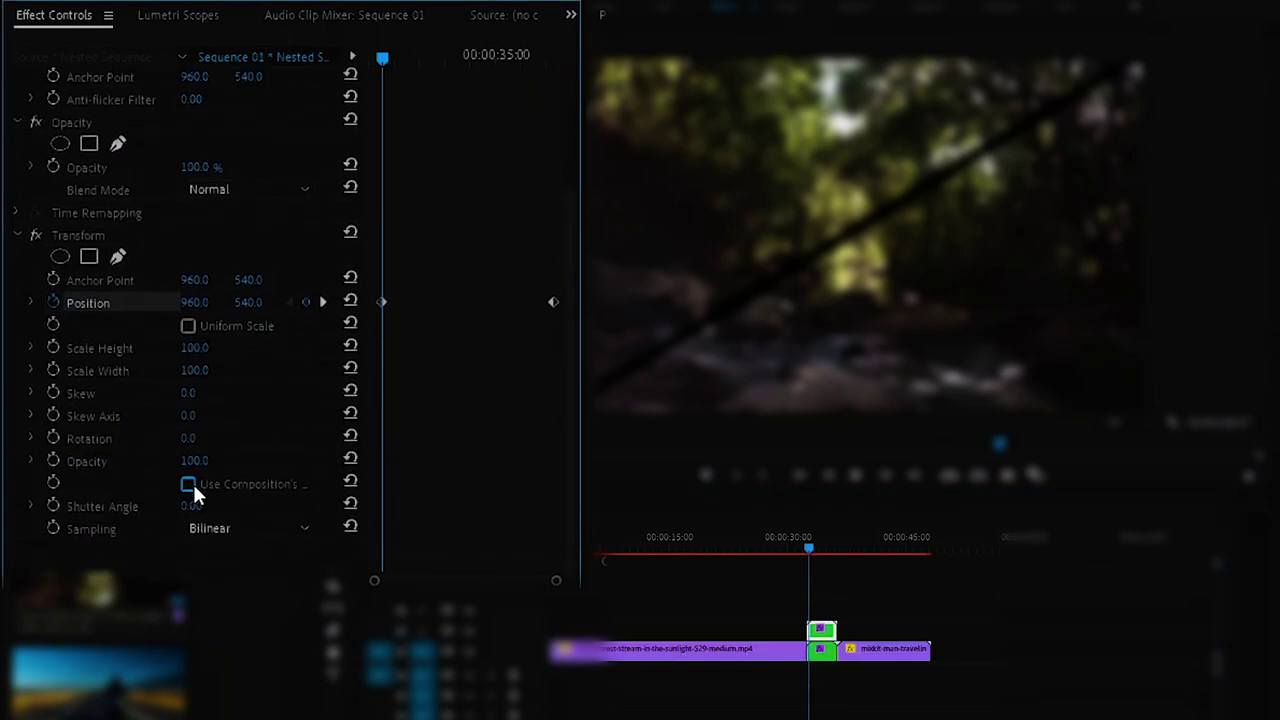
left_click(200, 505)
type("1")
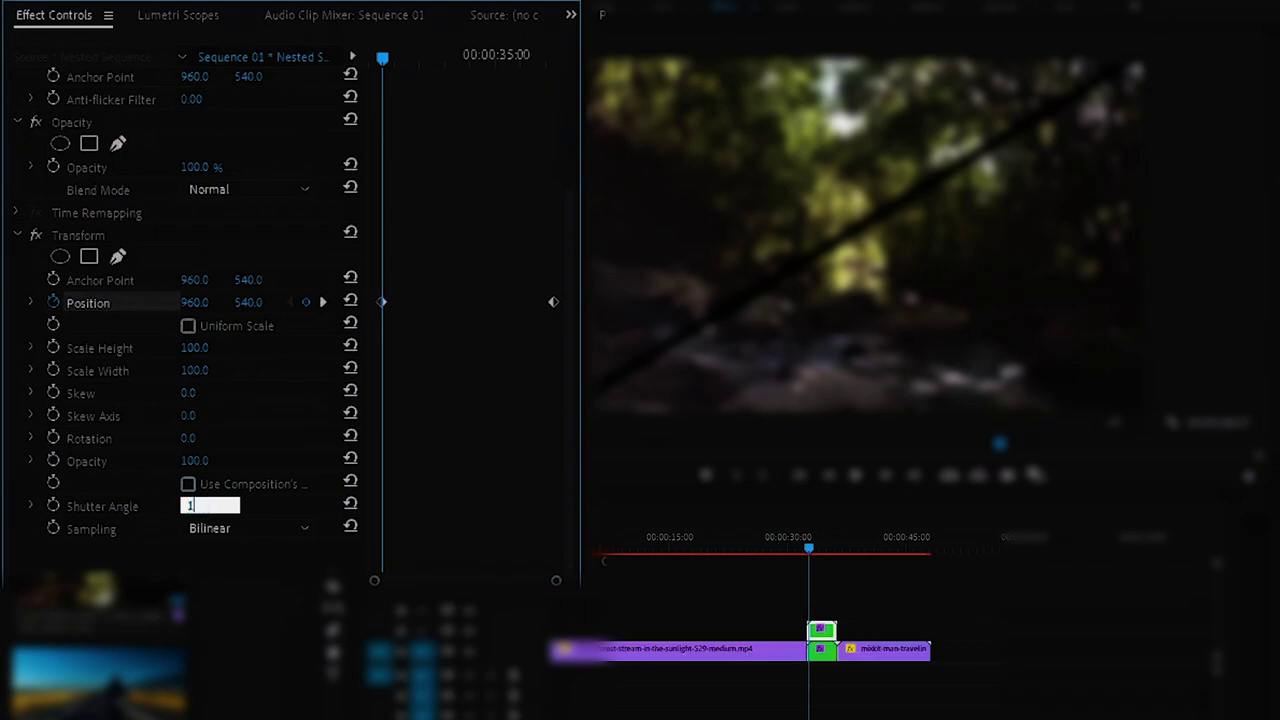
type("80")
key("Return")
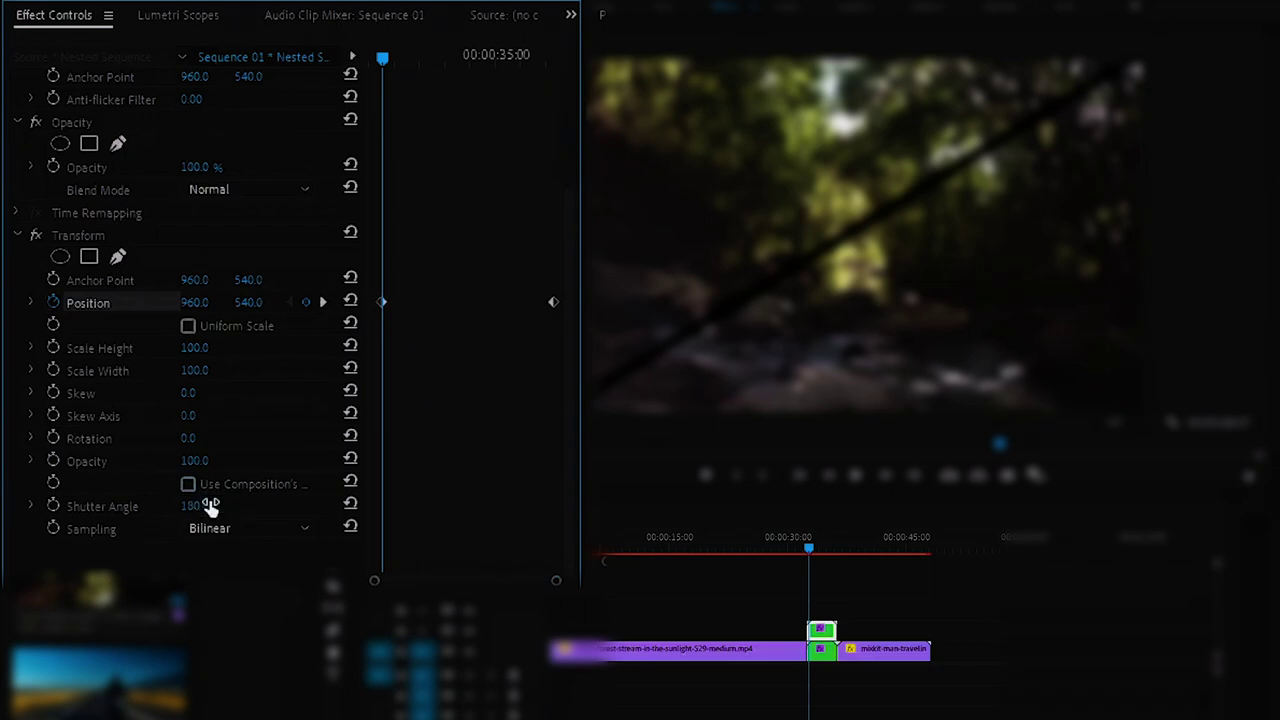
Set Ease Out on the first Position keyframe and Ease In on the last.
right_click(383, 300)
mouse_move(518, 486)
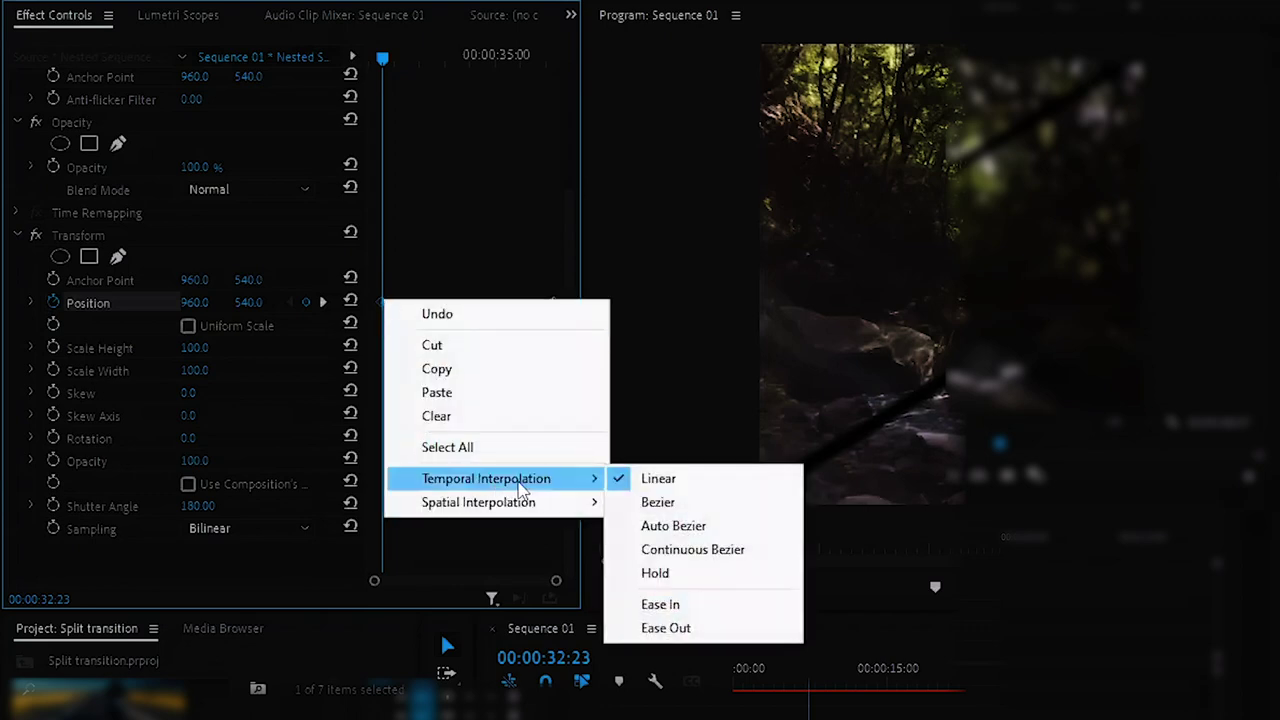
left_click(648, 628)
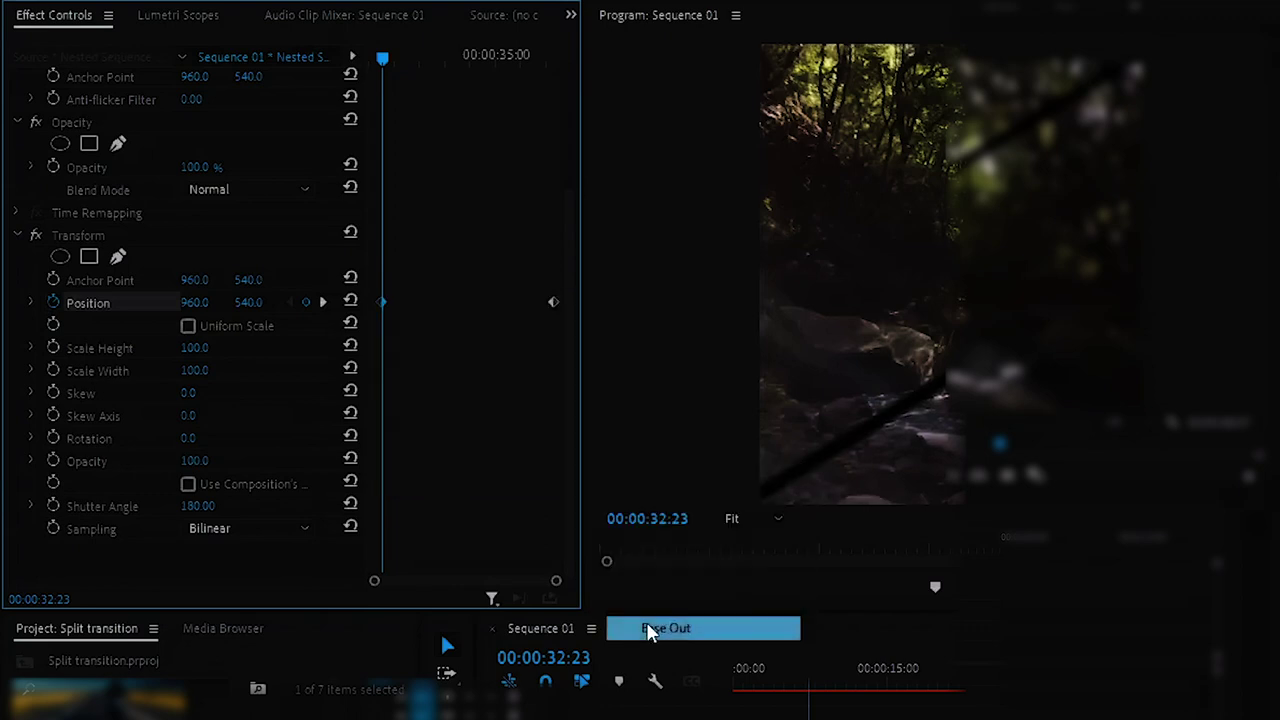
right_click(555, 304)
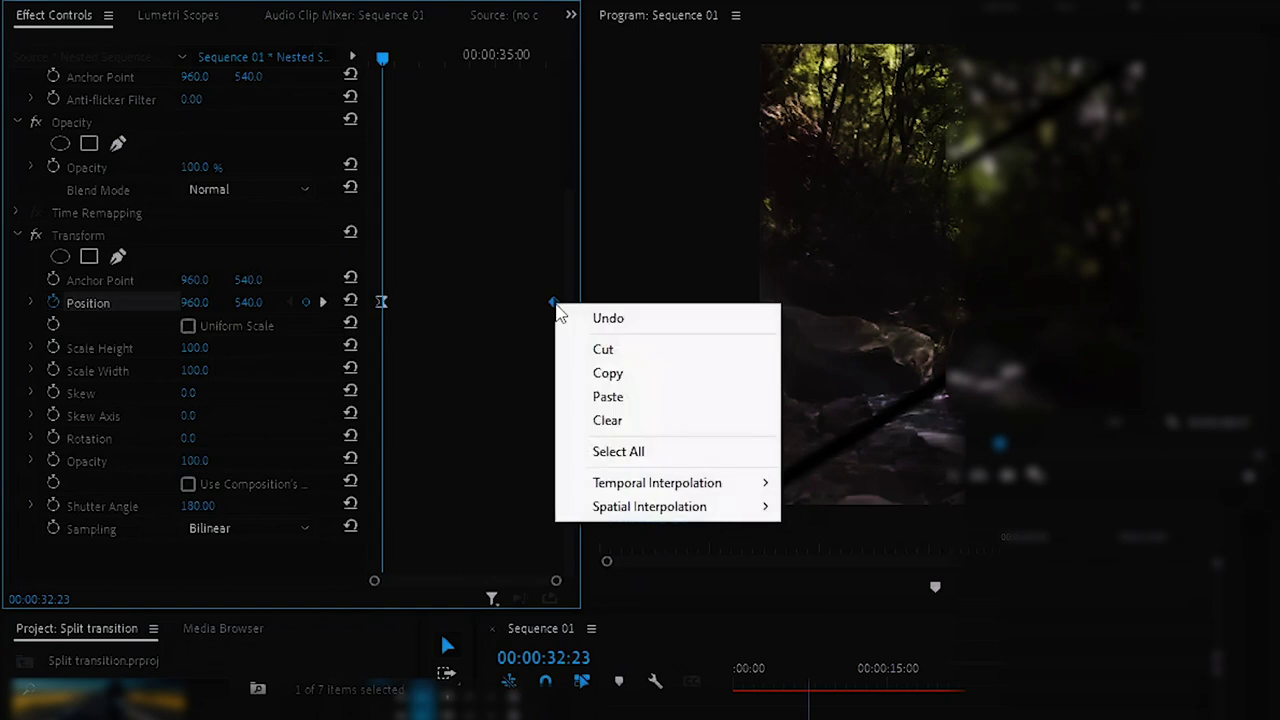
mouse_move(686, 490)
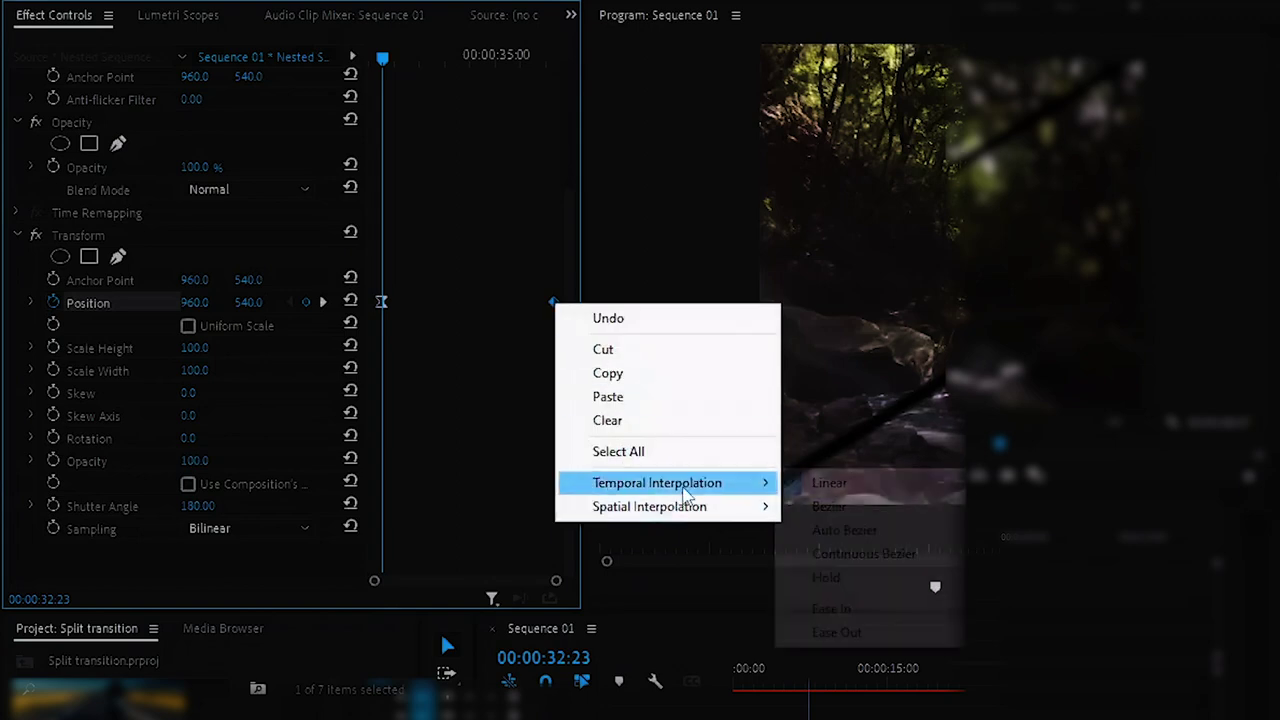
left_click(875, 609)
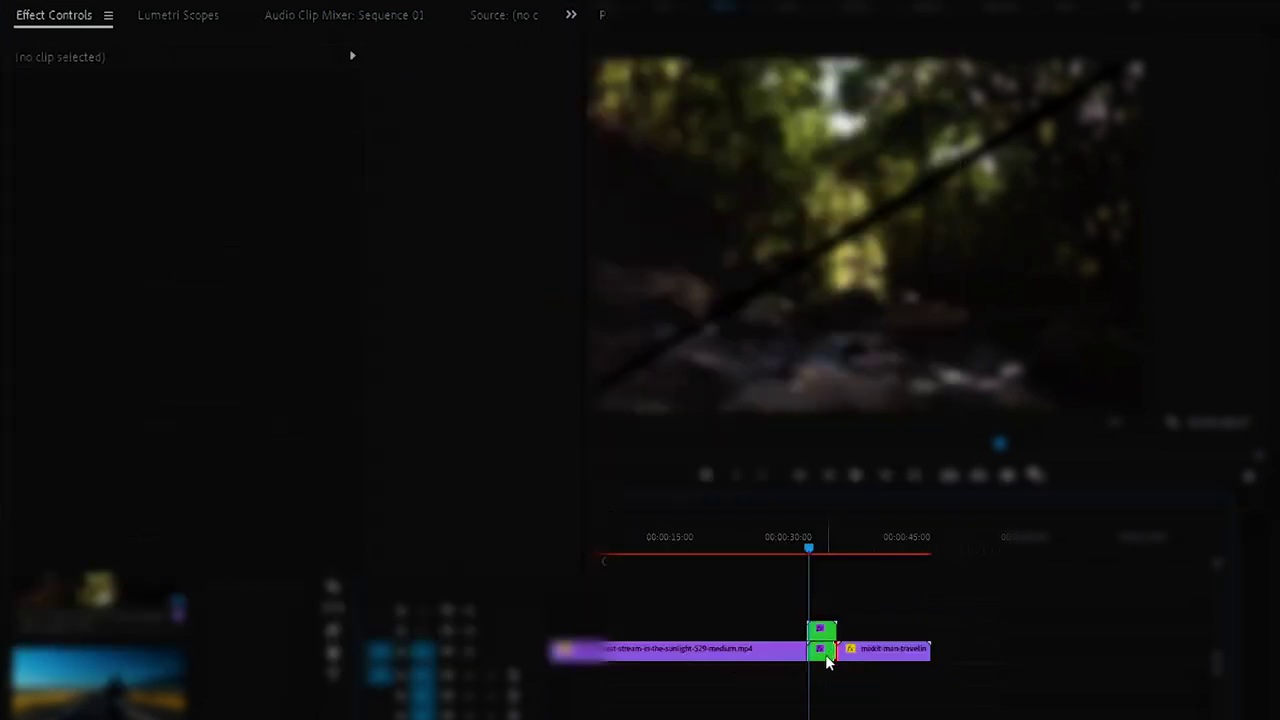
On Nested Sequence 03, disable the composition shutter angle and set Shutter Angle to 180.
left_click(823, 651)
right_click(823, 651)
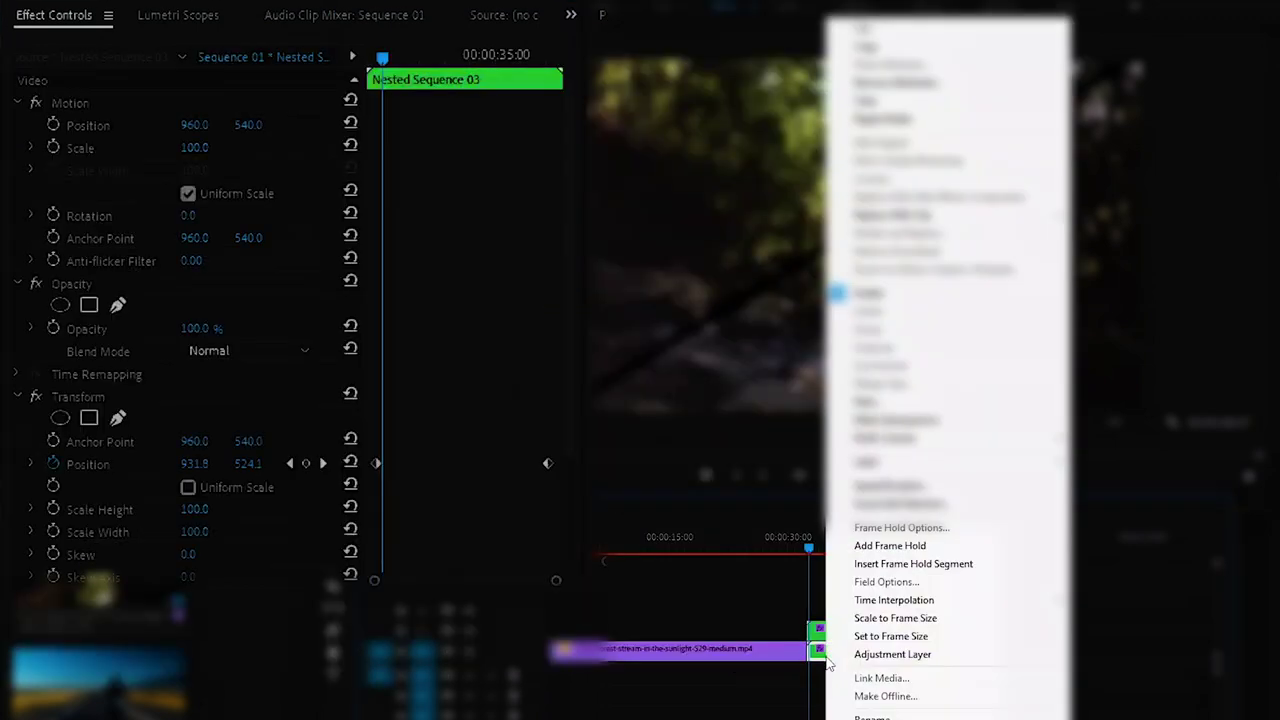
left_click(566, 445)
scroll(567, 512, "down", 5)
left_click(189, 524)
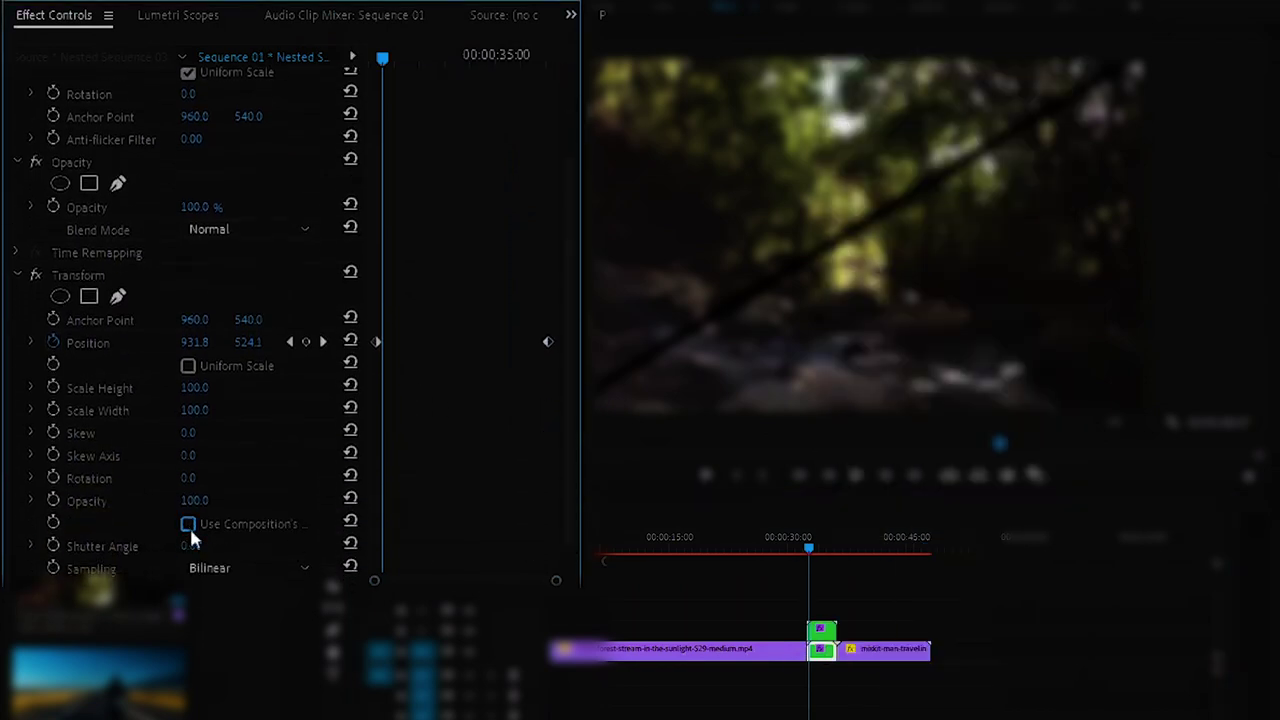
left_click(191, 546)
type("180")
key("Return")
Give its last Position keyframe Ease In and its first Ease Out.
left_click(548, 343)
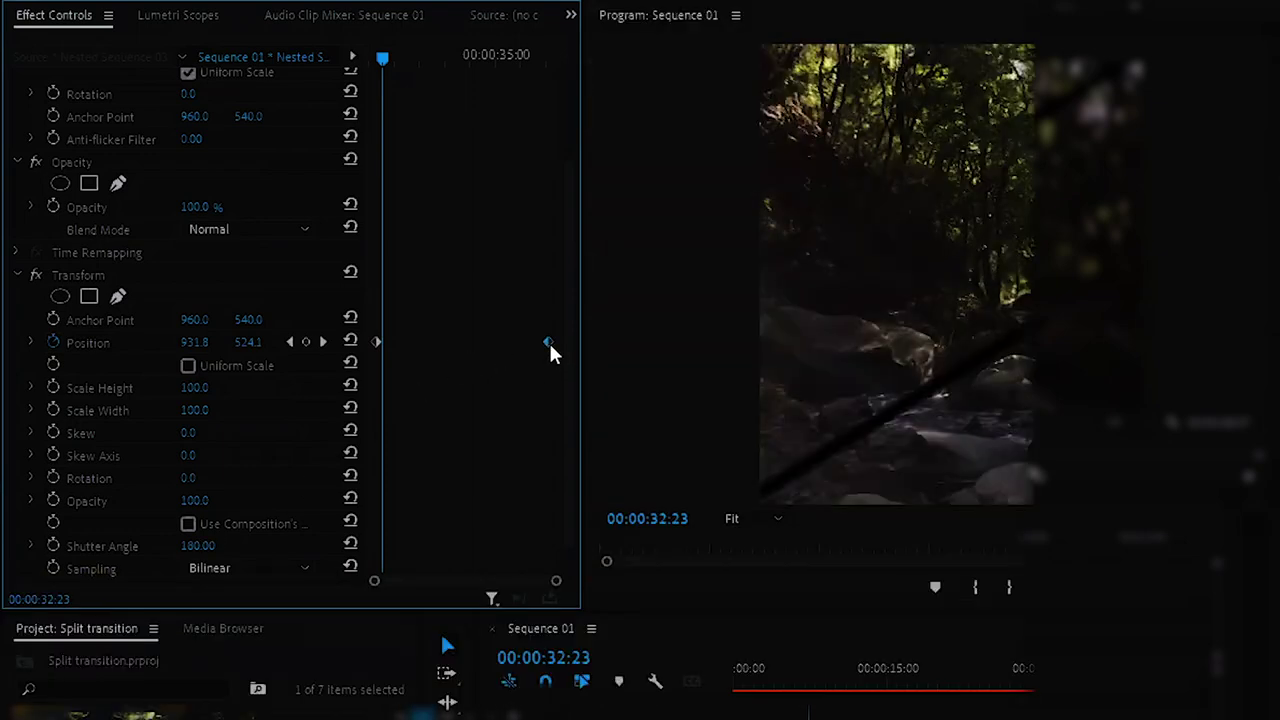
right_click(550, 350)
mouse_move(662, 525)
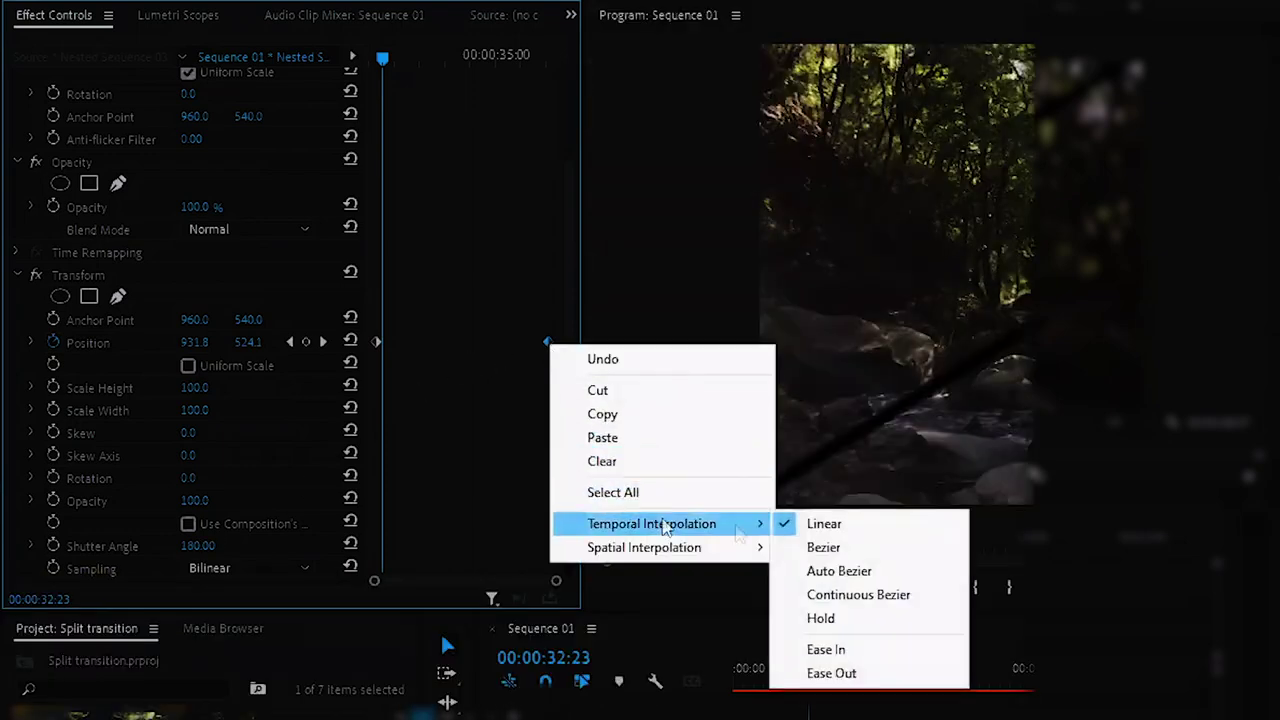
left_click(885, 658)
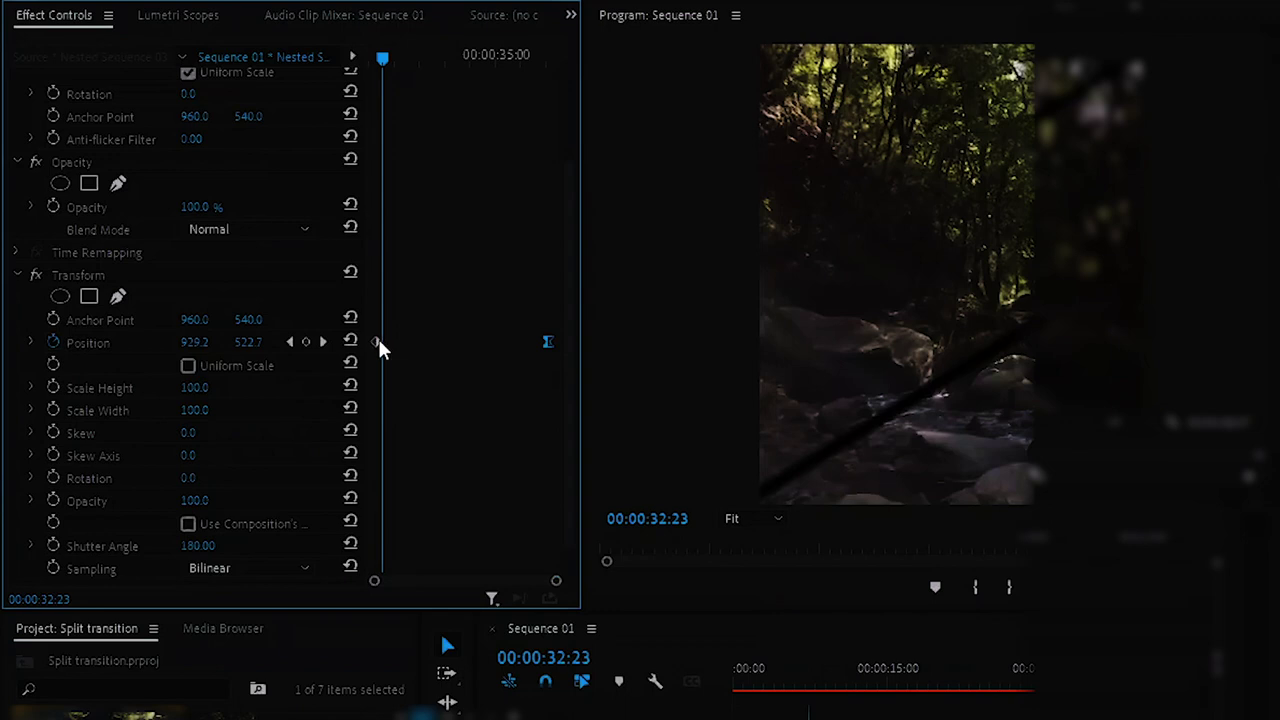
right_click(378, 343)
mouse_move(547, 530)
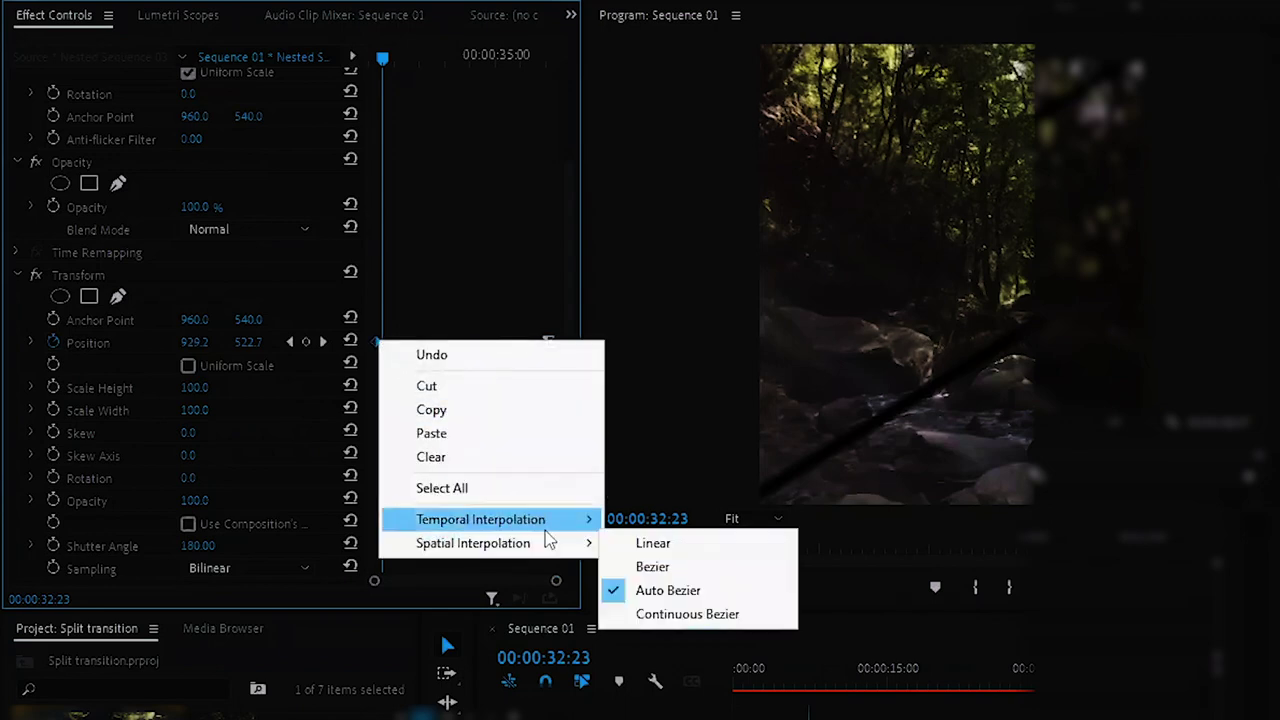
left_click(693, 668)
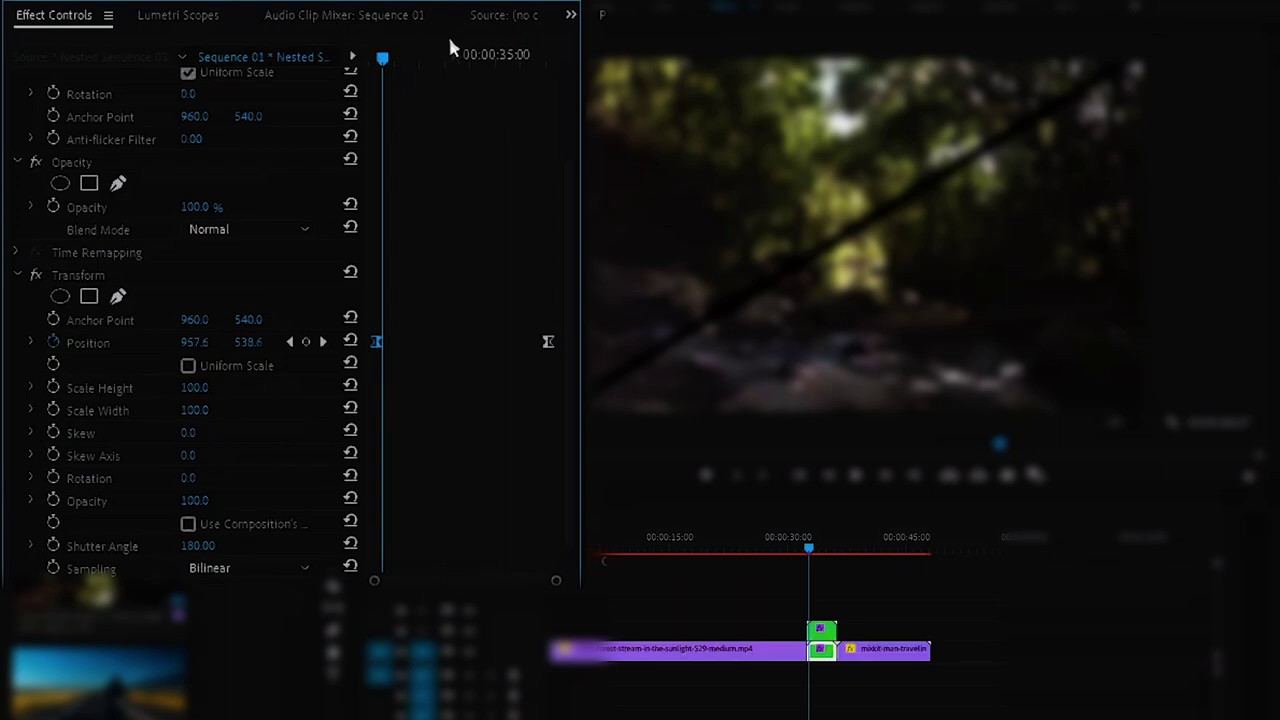
Add a mid-transition Position keyframe on Nested Sequence 03 and drag its velocity down to 0.
left_click(452, 57)
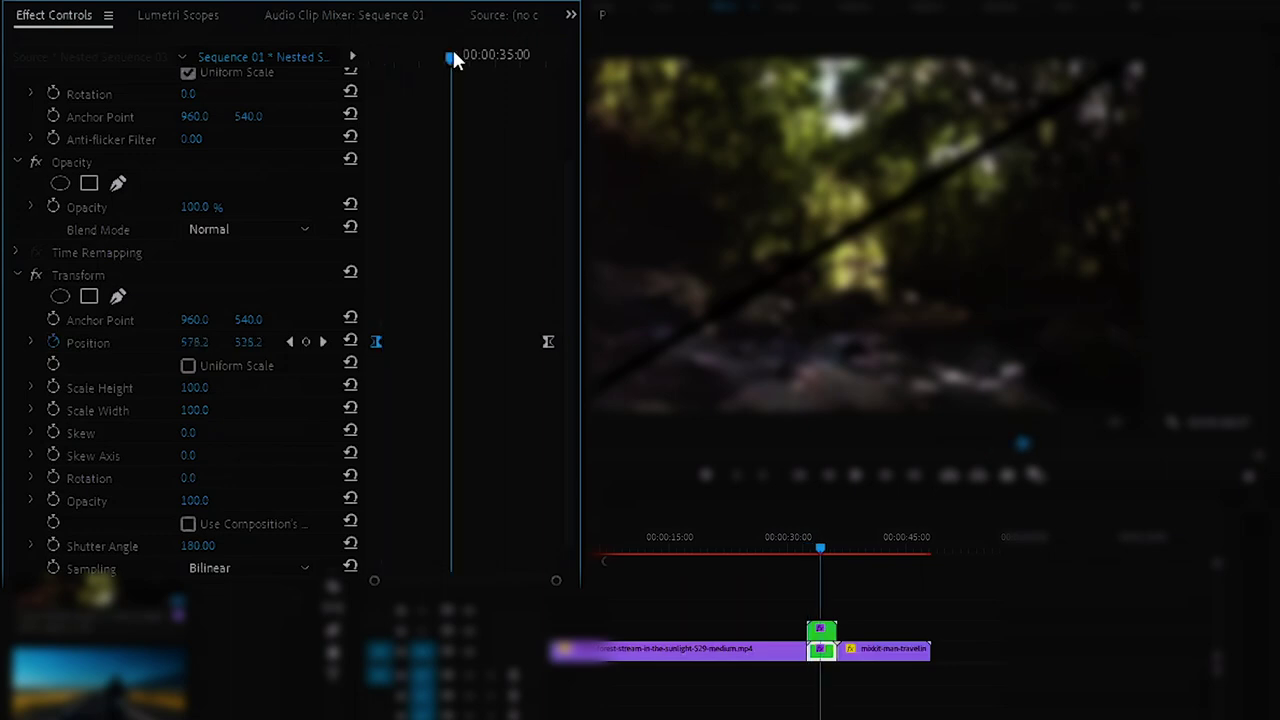
left_click_drag(452, 57, 448, 57)
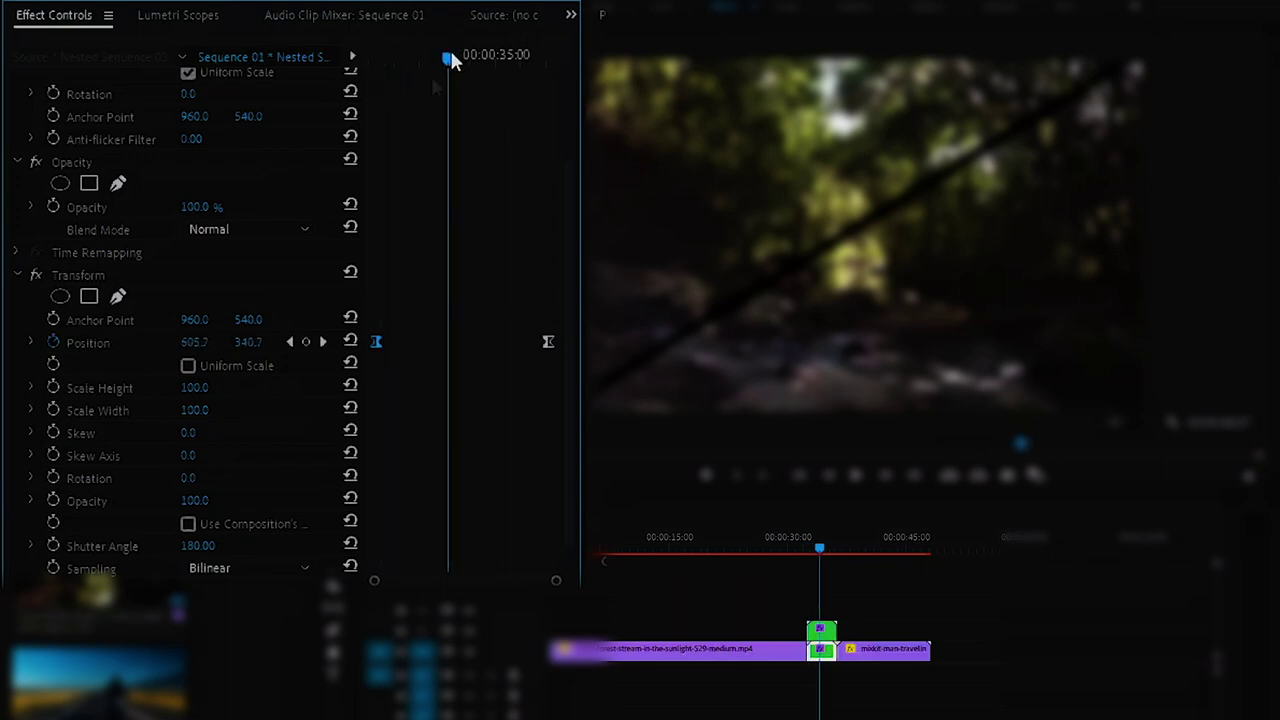
left_click(299, 341)
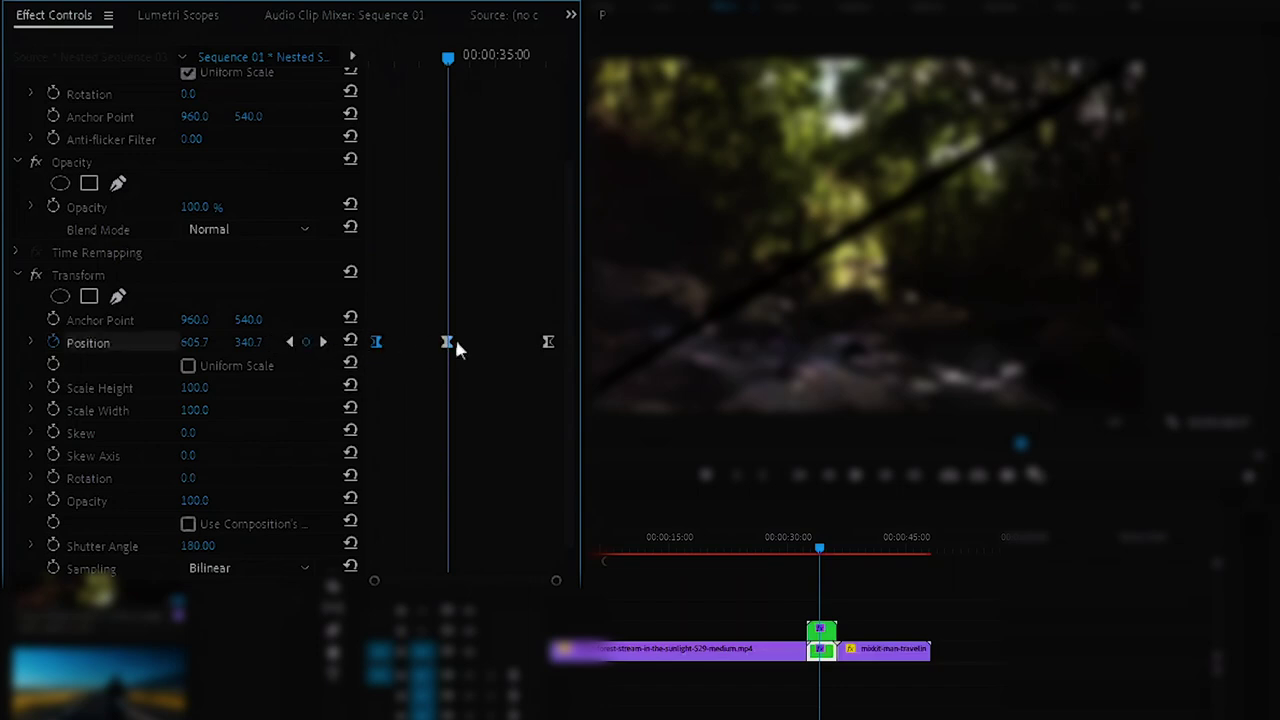
left_click(29, 342)
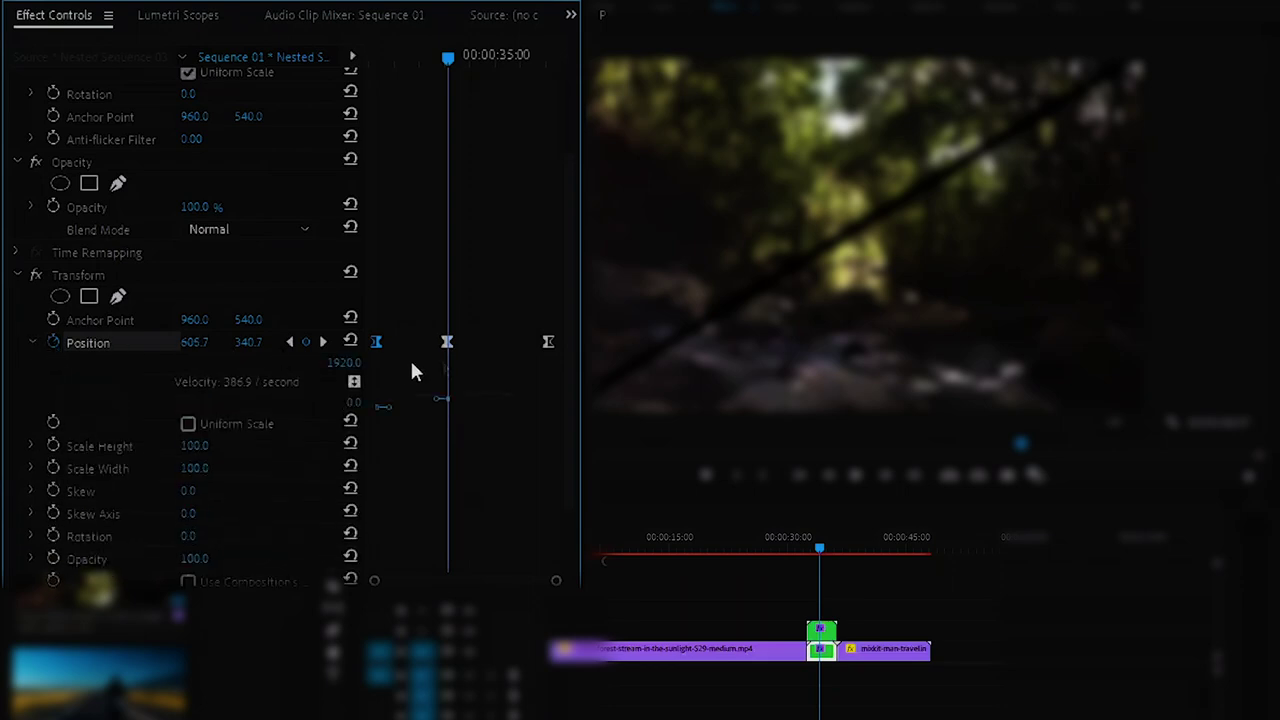
left_click(448, 342)
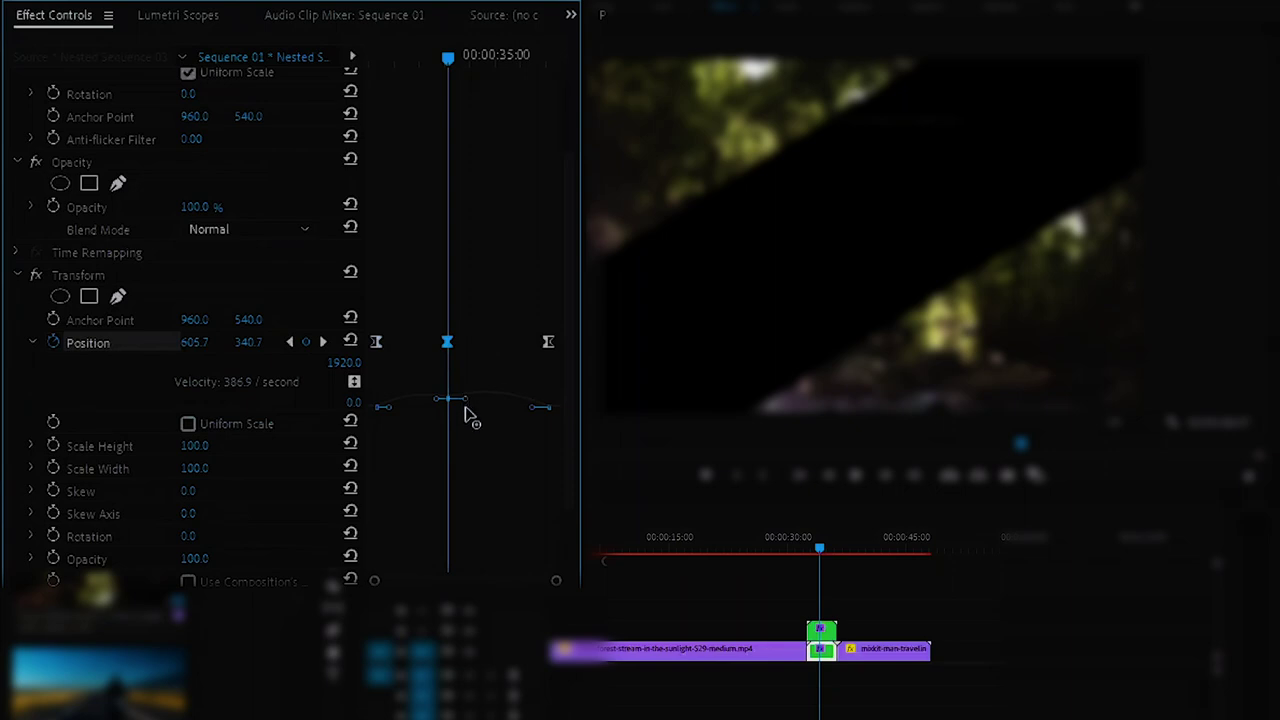
left_click_drag(465, 407, 465, 411)
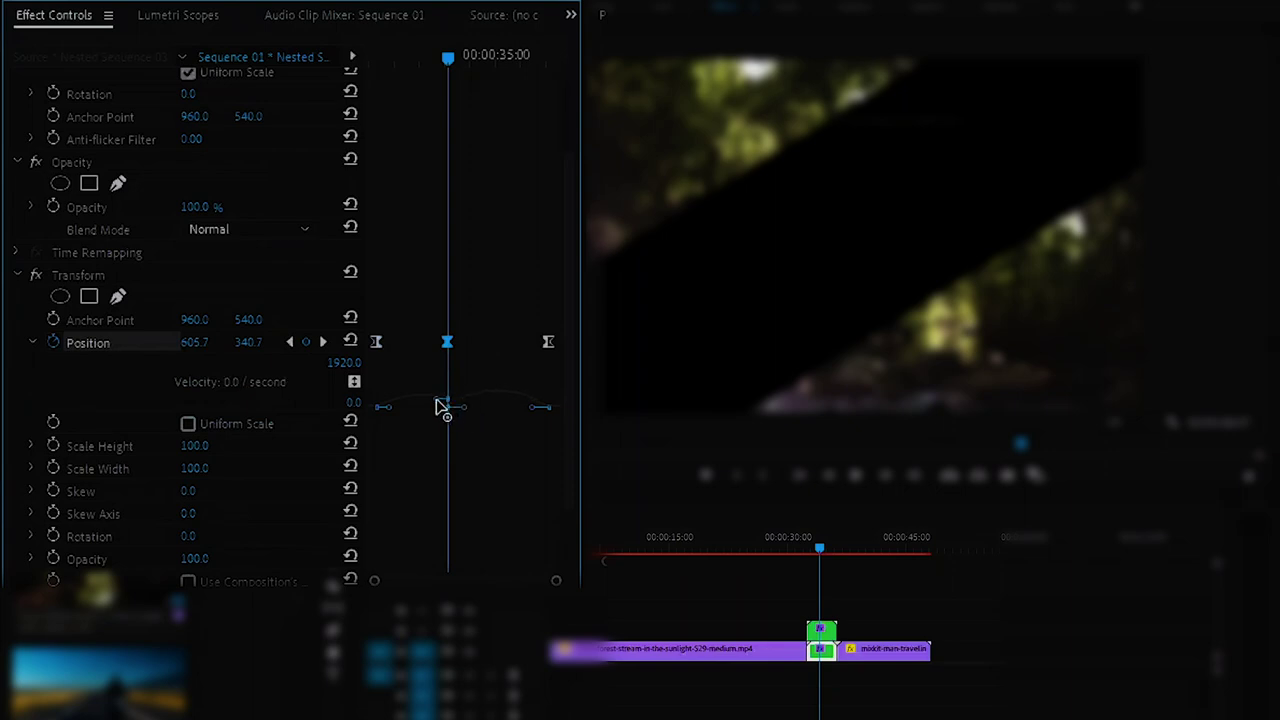
Add a mid-transition Position keyframe on Nested Sequence 04 and select it in the speed graph.
left_click(826, 632)
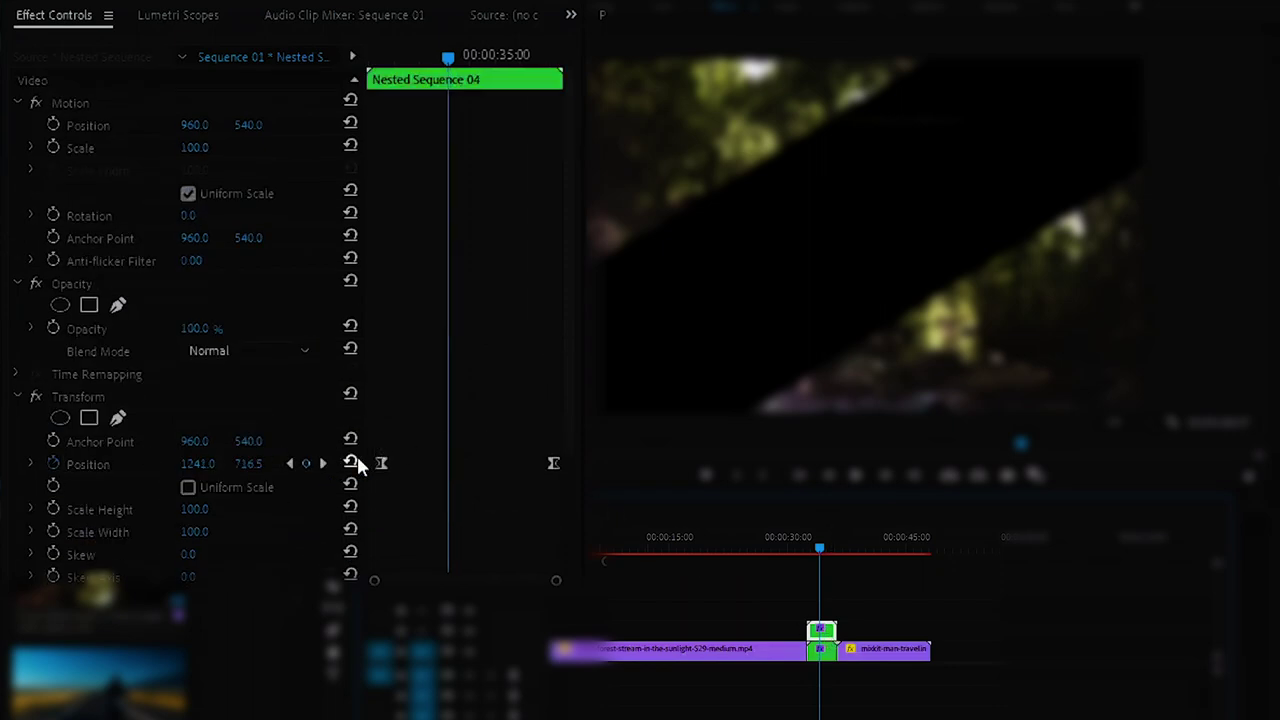
left_click(306, 463)
left_click(31, 464)
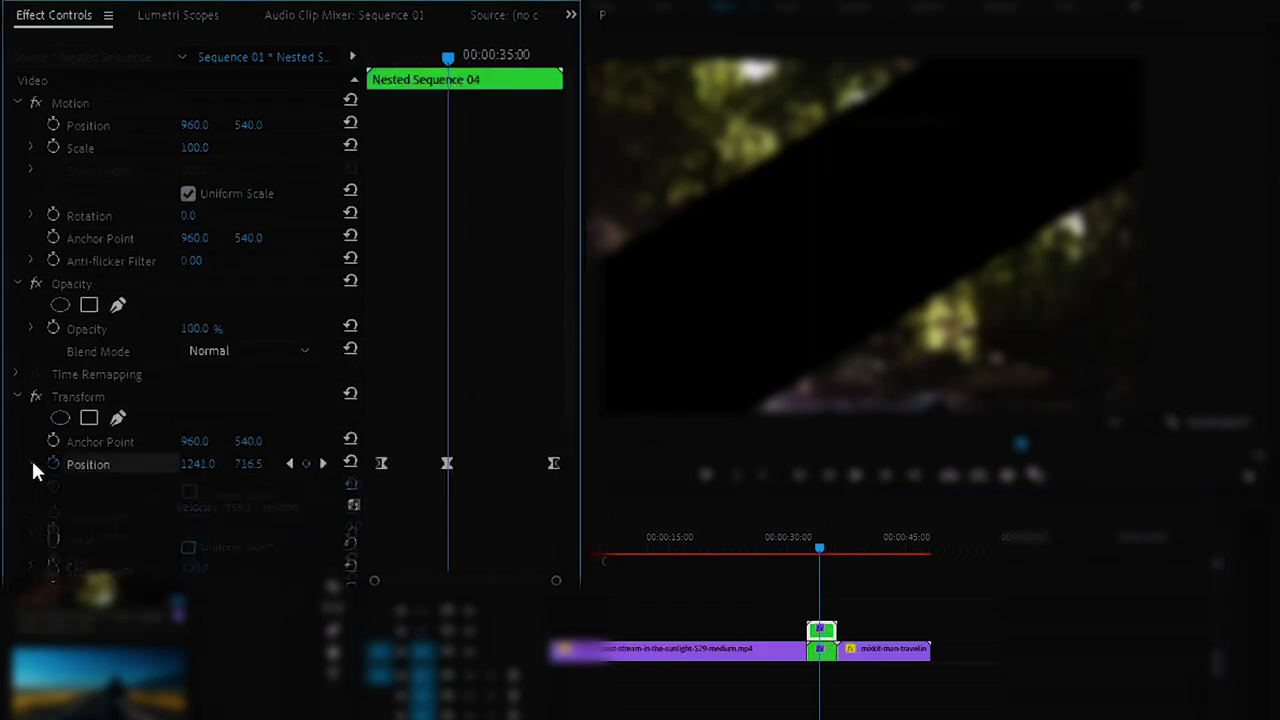
left_click(447, 462)
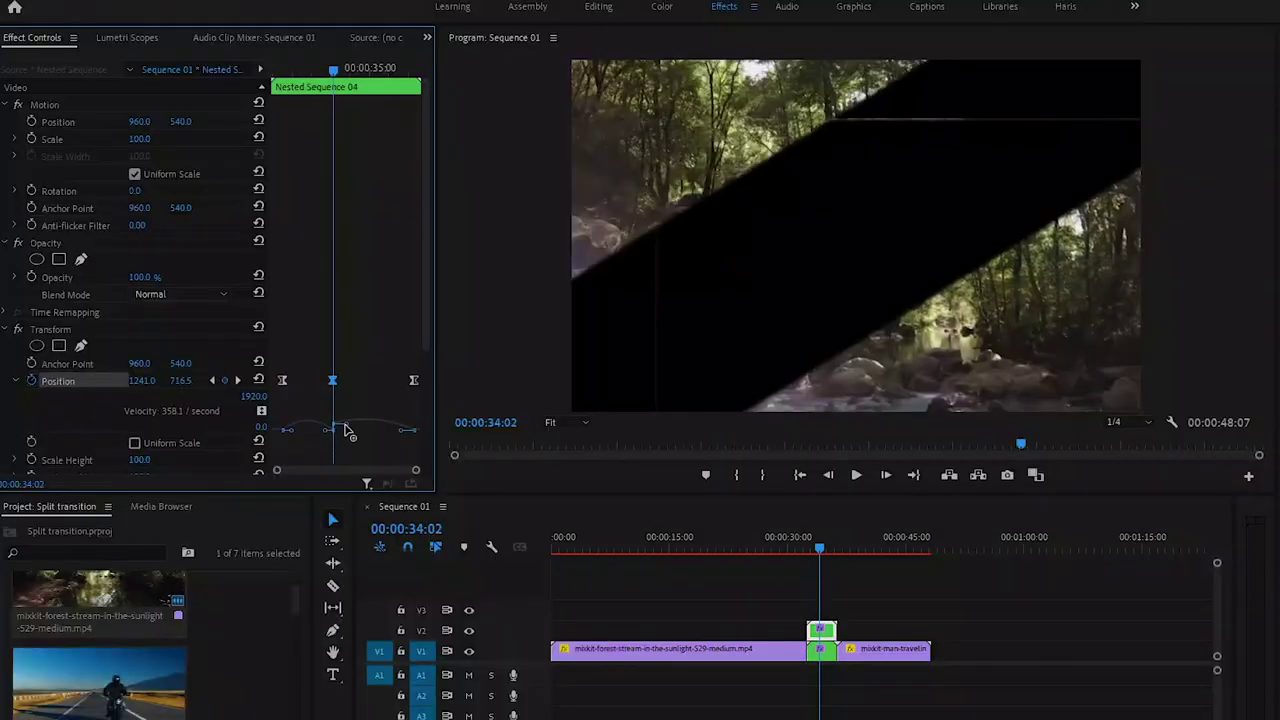
Drop Nested Sequence 04's mid-transition speed to 0, then play back the diagonal split transition.
left_click_drag(350, 430, 350, 445)
left_click_drag(836, 596, 843, 664)
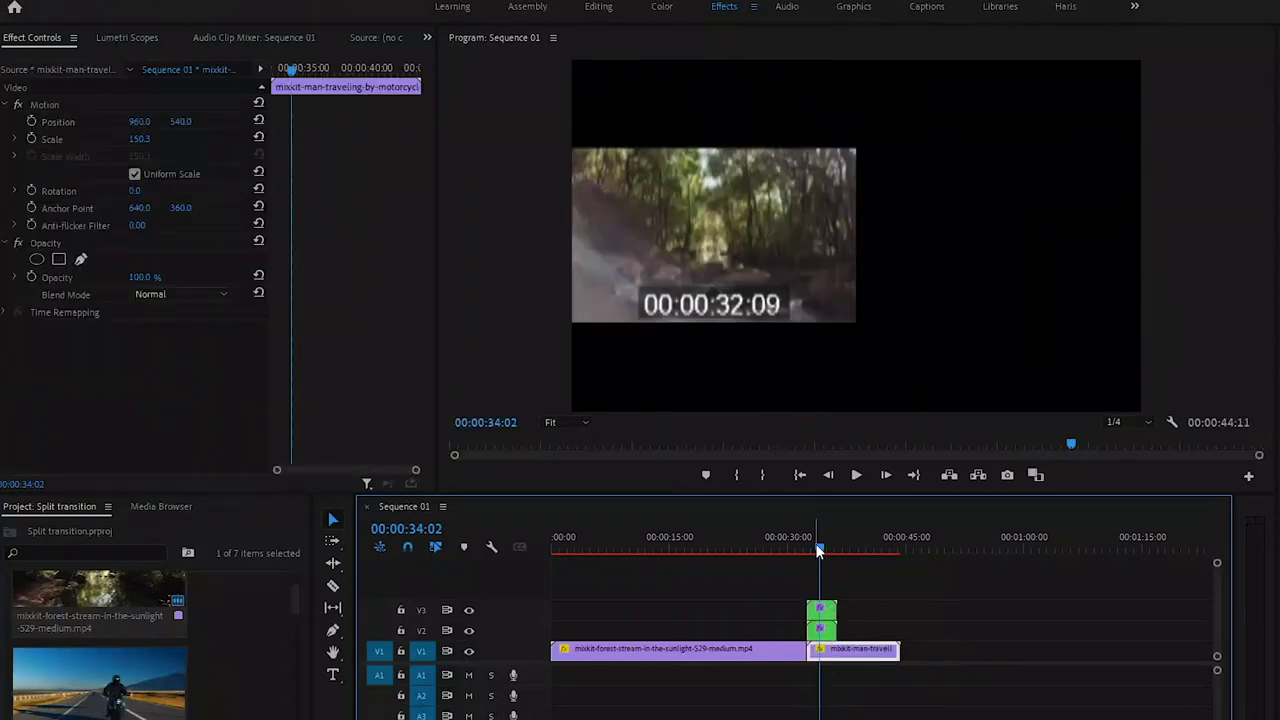
left_click_drag(818, 550, 800, 552)
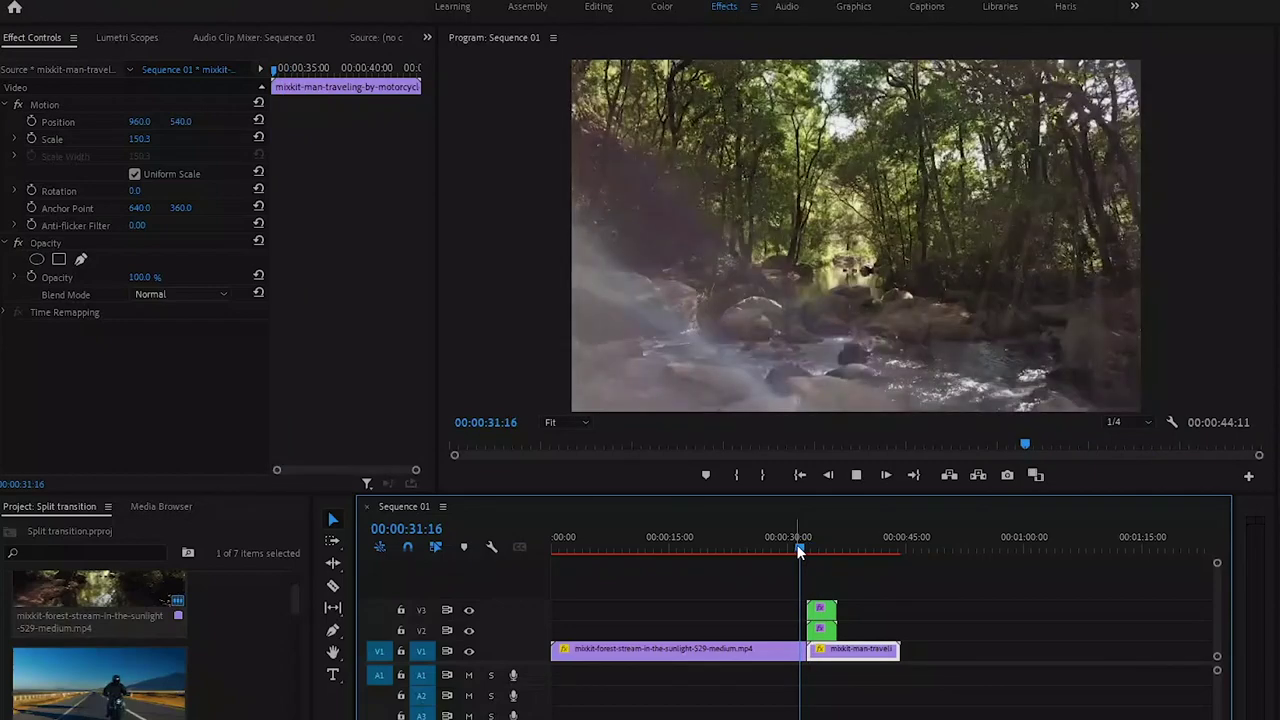
key("space")
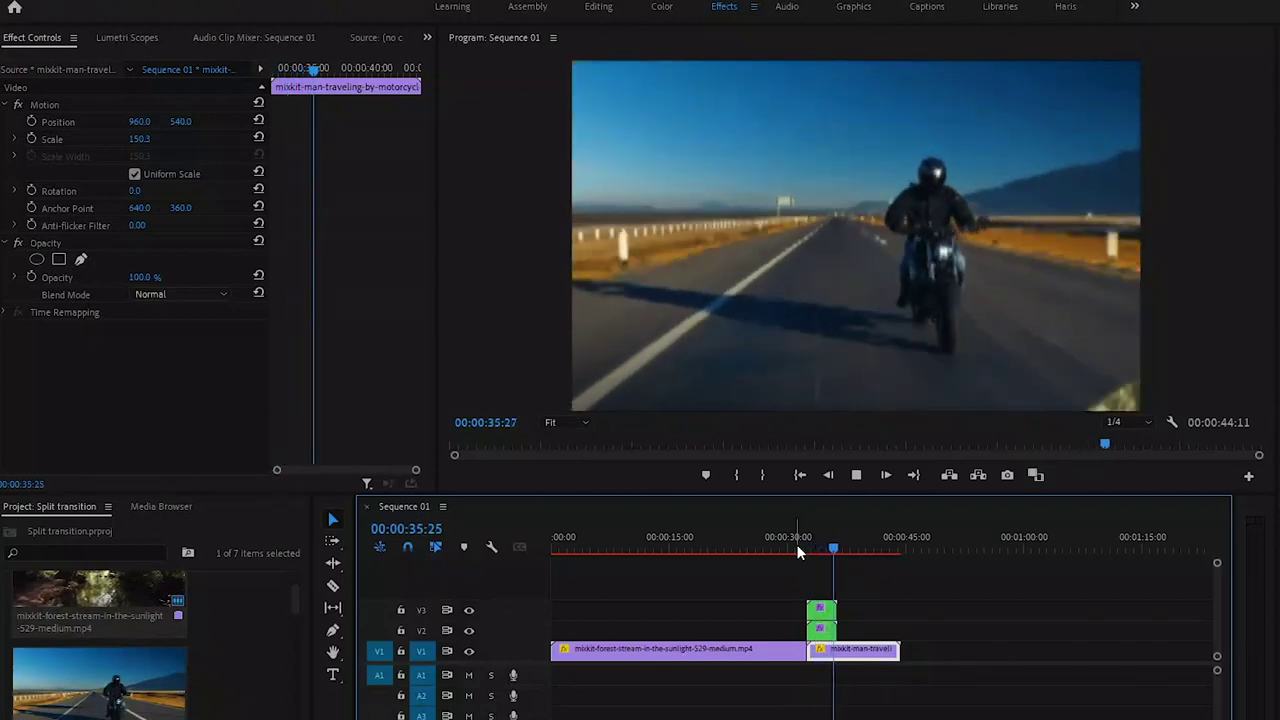
key("space")
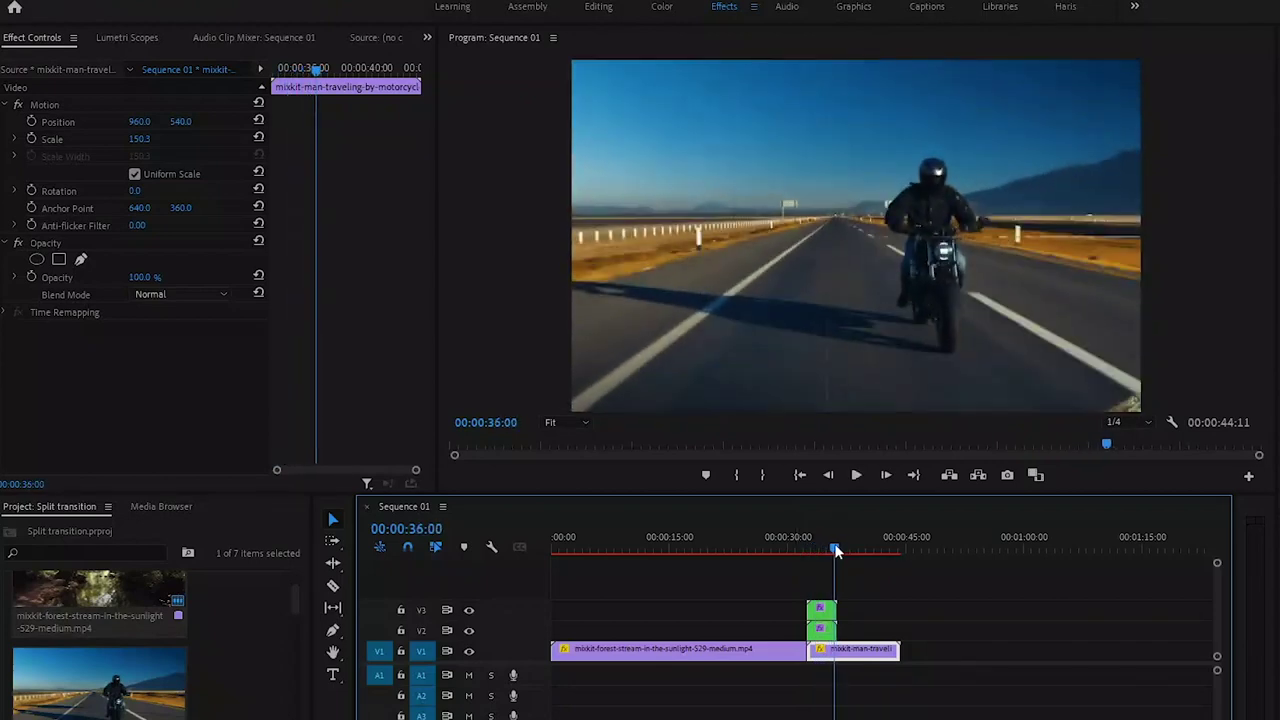
left_click_drag(836, 551, 825, 549)
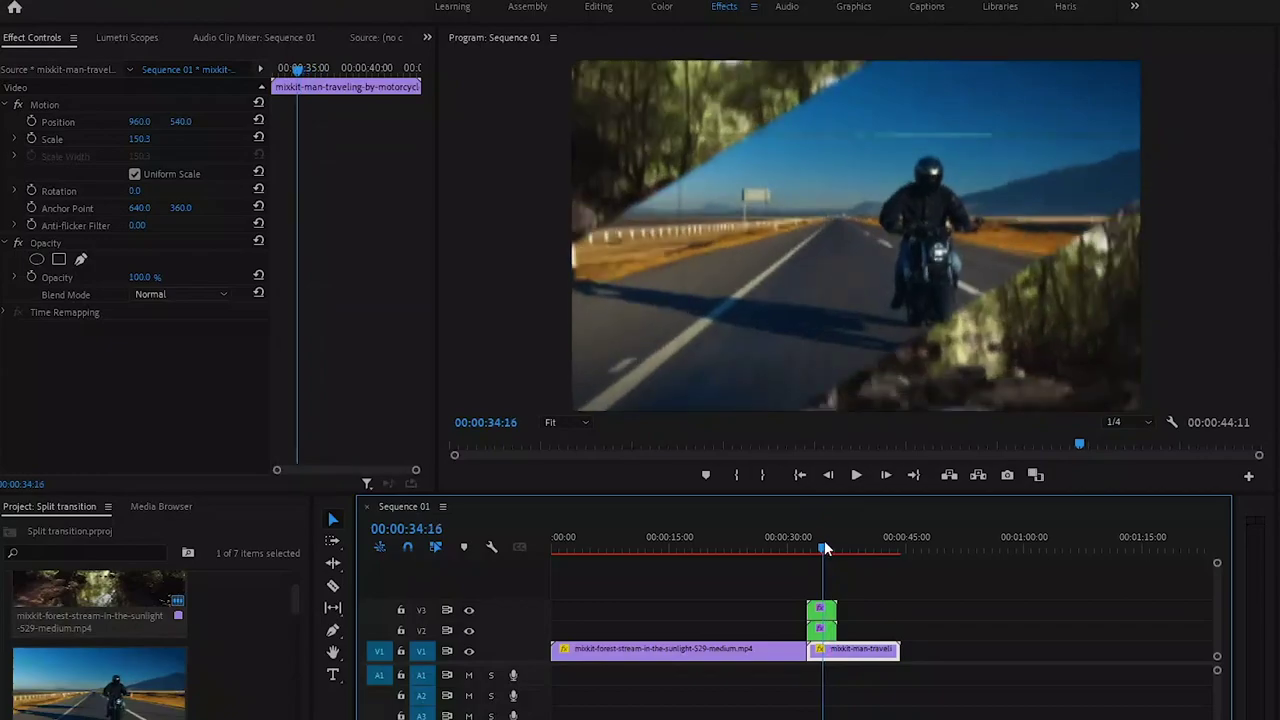